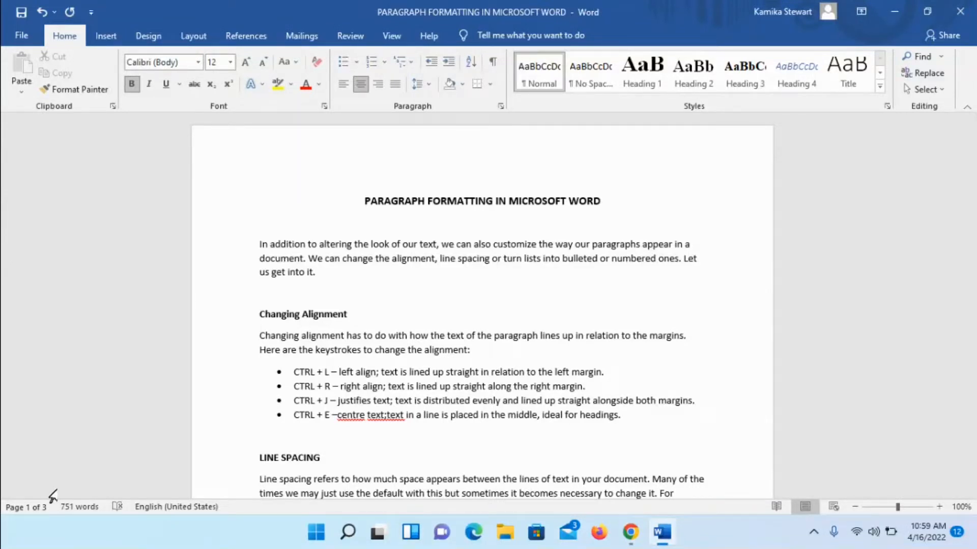
Step: Select the document title line and switch its alignment to left, then justified, then back to left
key(shift+Down)
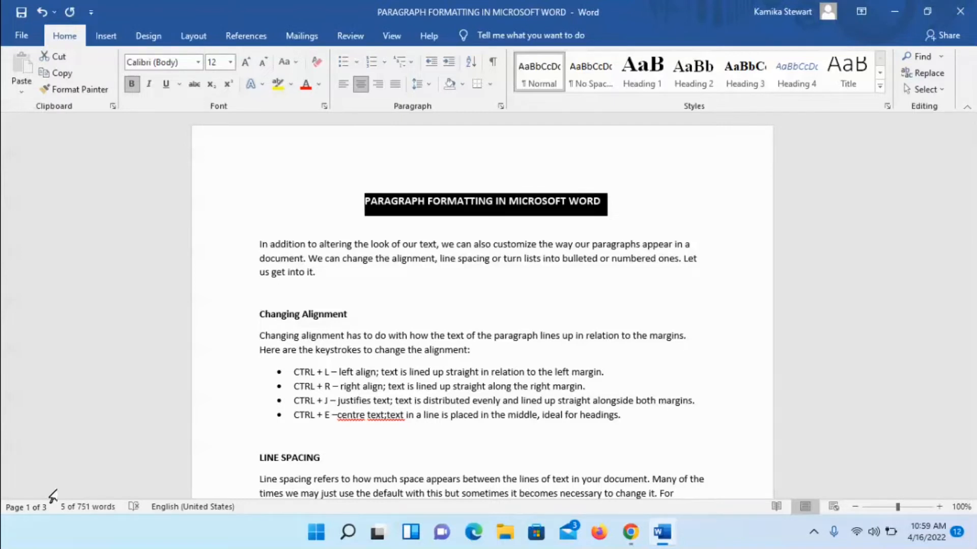
key(ctrl+l)
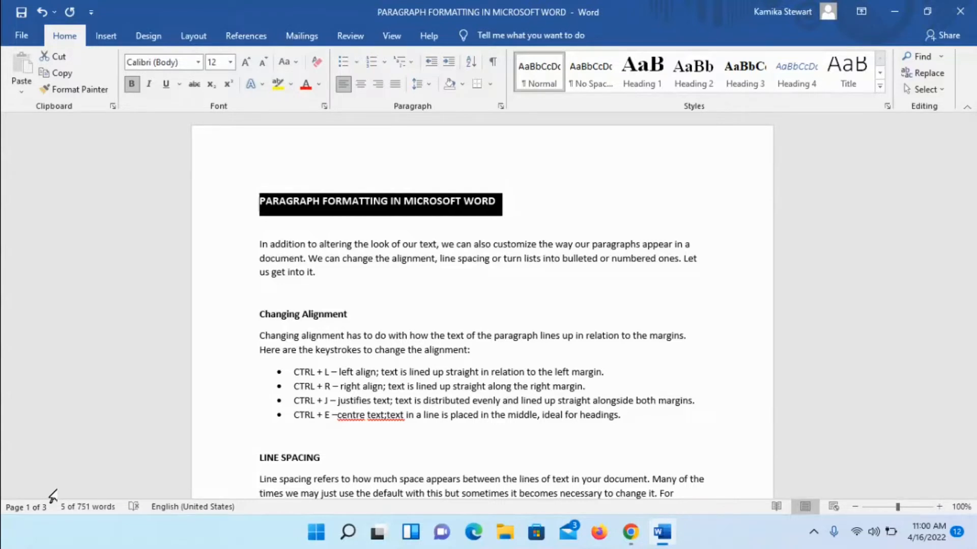
key(ctrl+j)
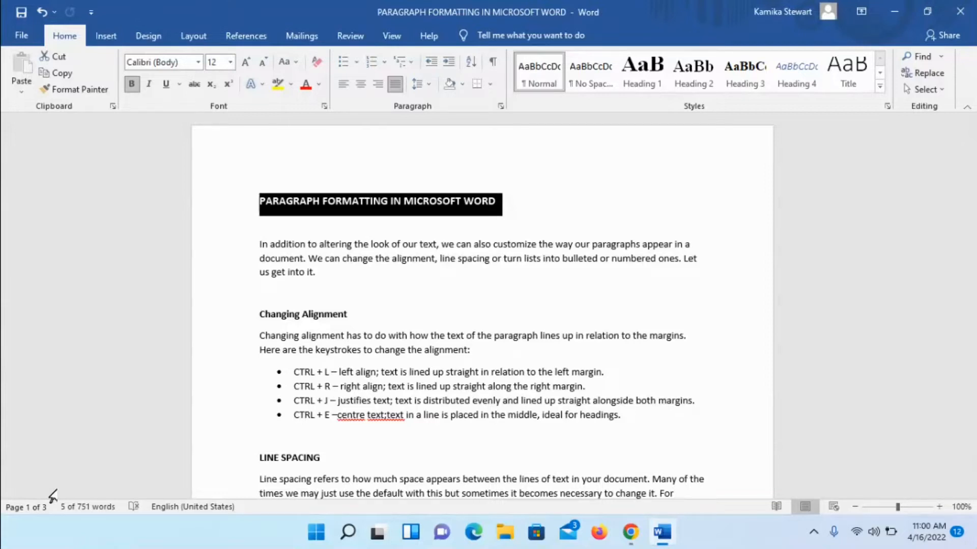
key(ctrl+l)
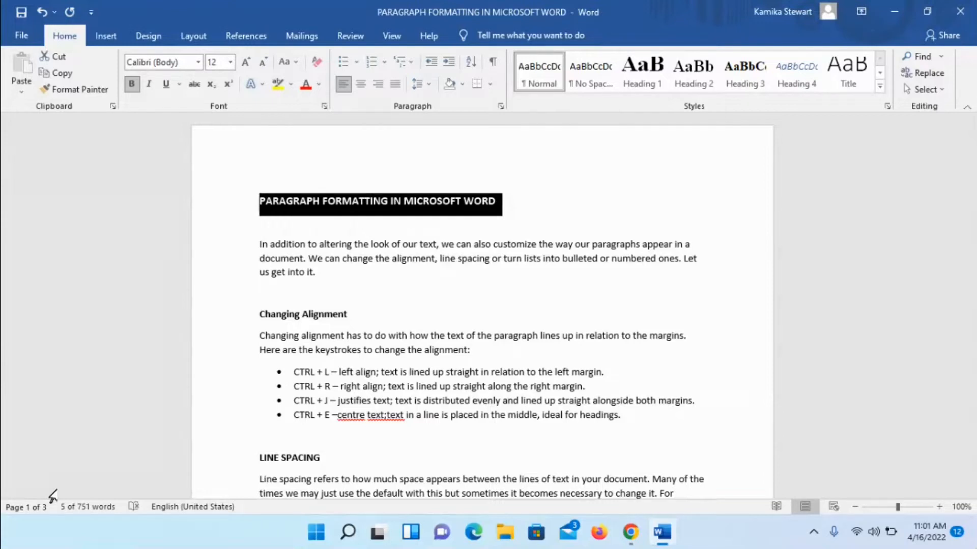
Step: Try right, left, right, justified and centred alignment on the selected title
key(ctrl+r)
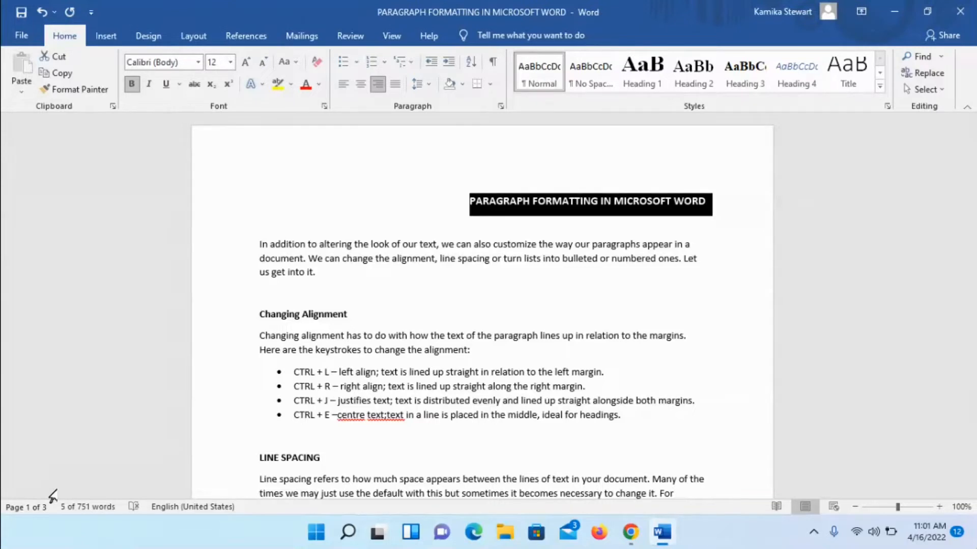
key(ctrl+l)
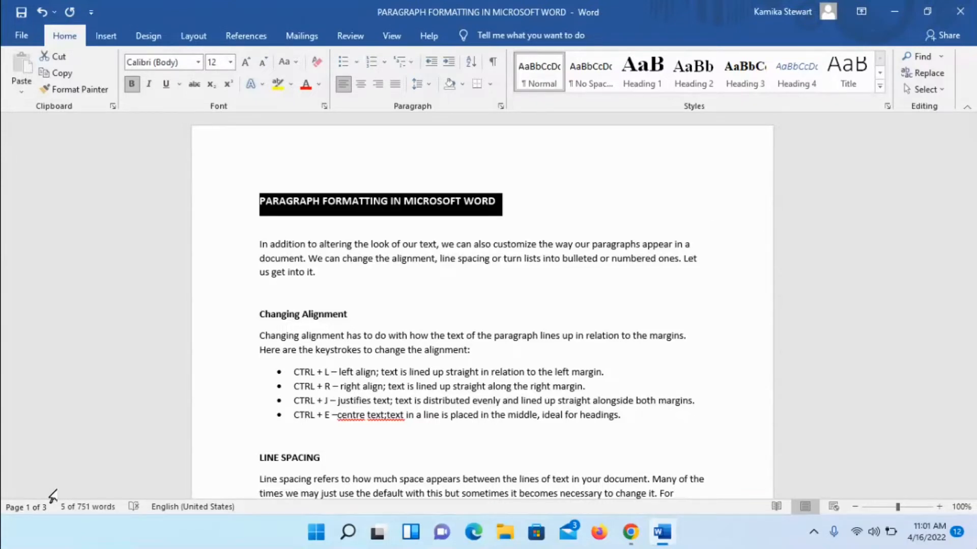
key(ctrl+r)
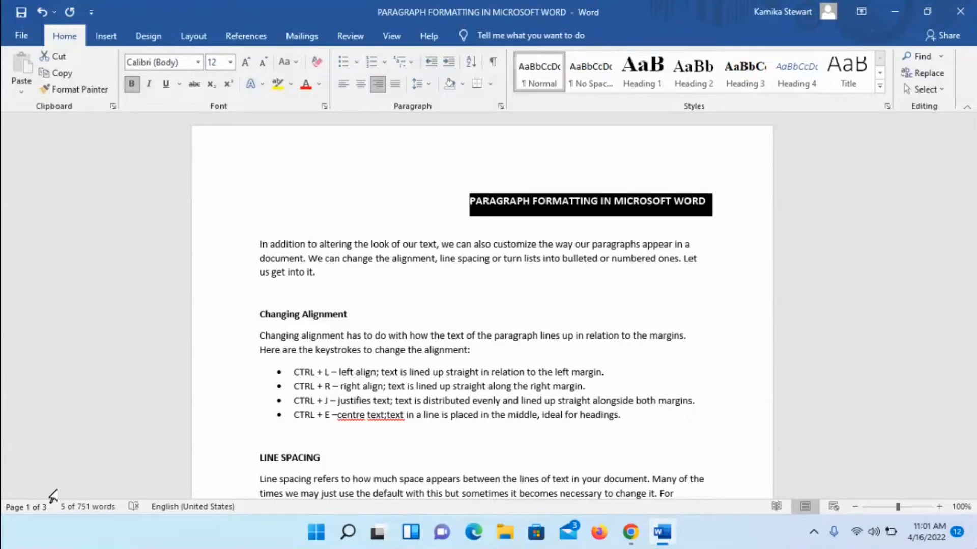
key(ctrl+j)
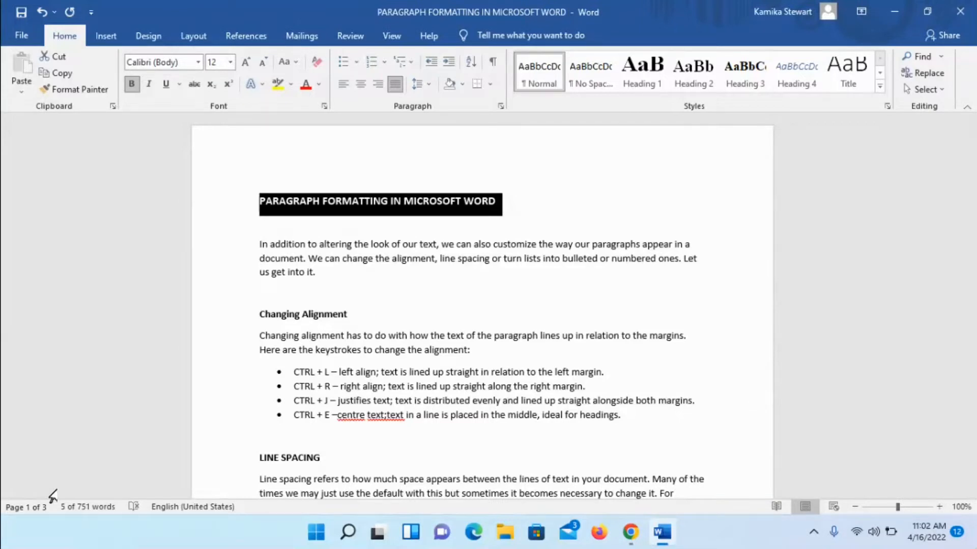
key(ctrl+e)
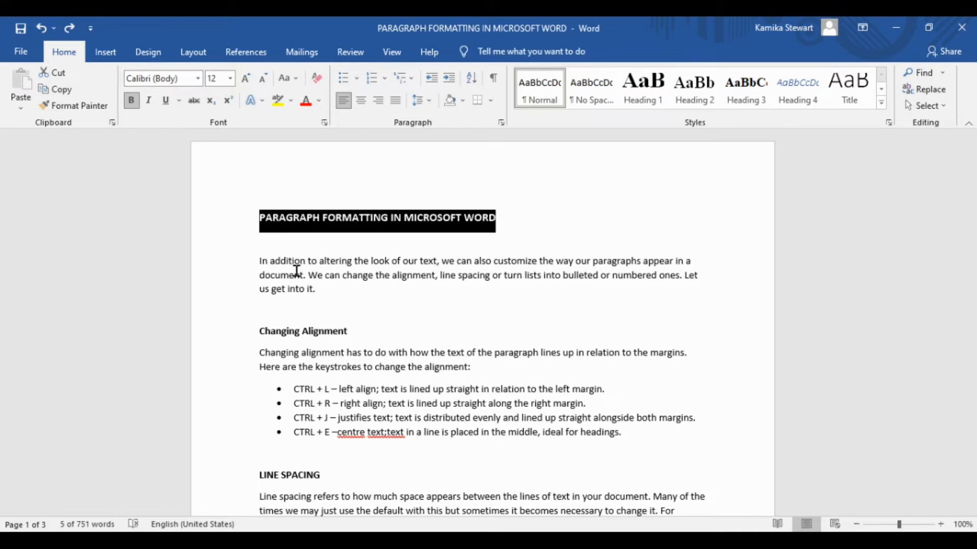
Step: Open the Paragraph dialog for the selected title
key(shift+F10)
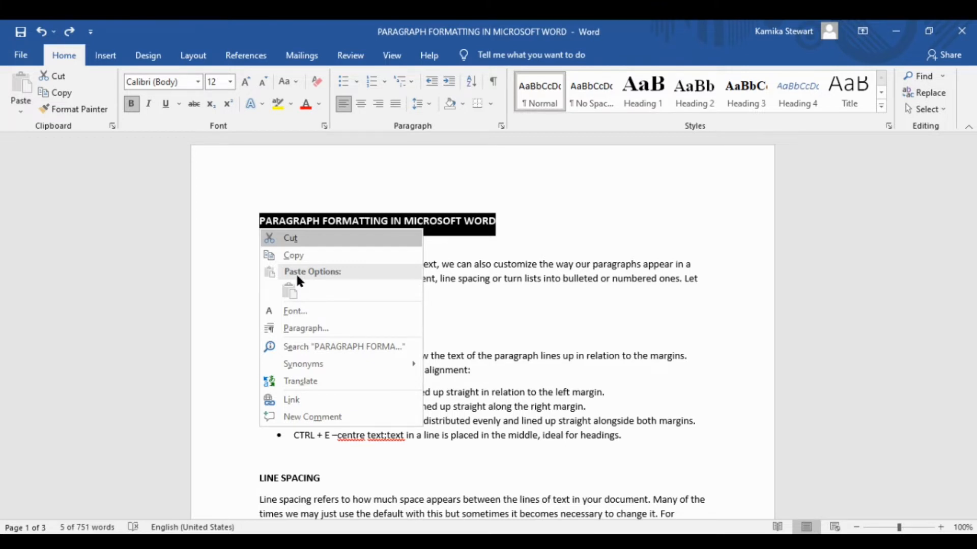
key(Down)
key(Down)
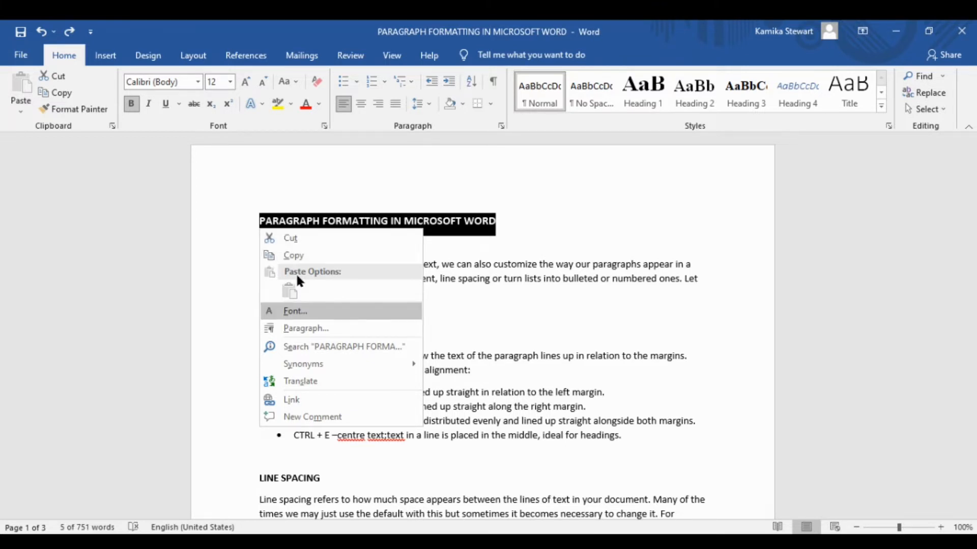
key(Down)
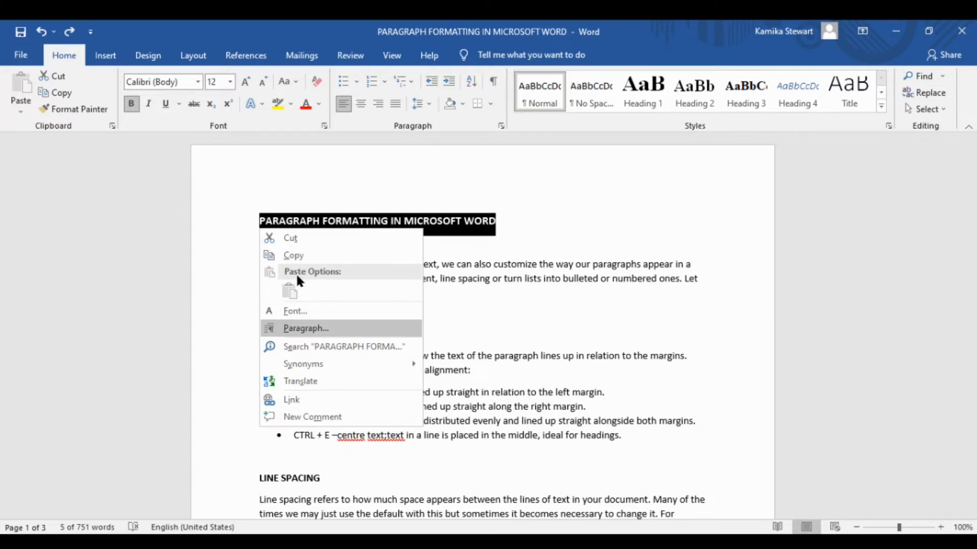
key(Return)
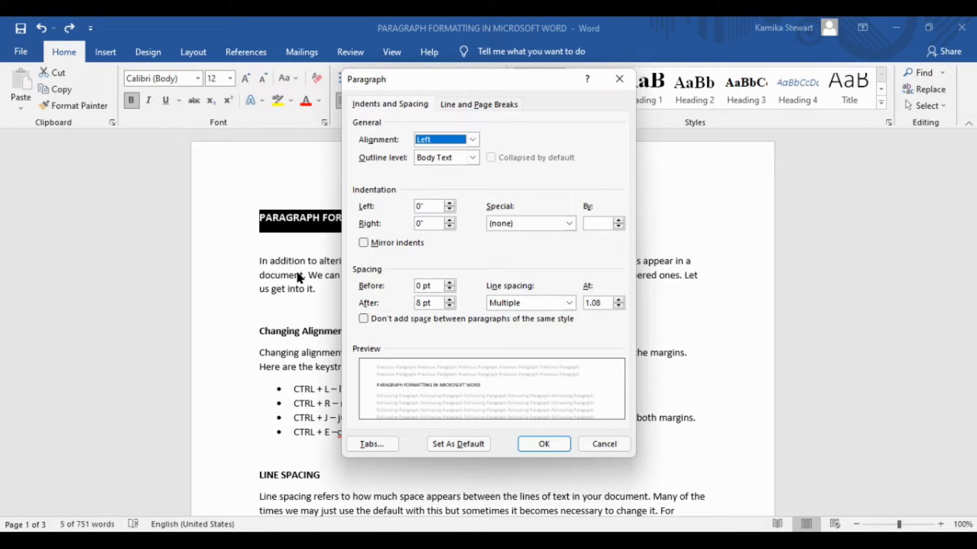
Step: Browse the available line spacing options in the Paragraph dialog
key(Tab)
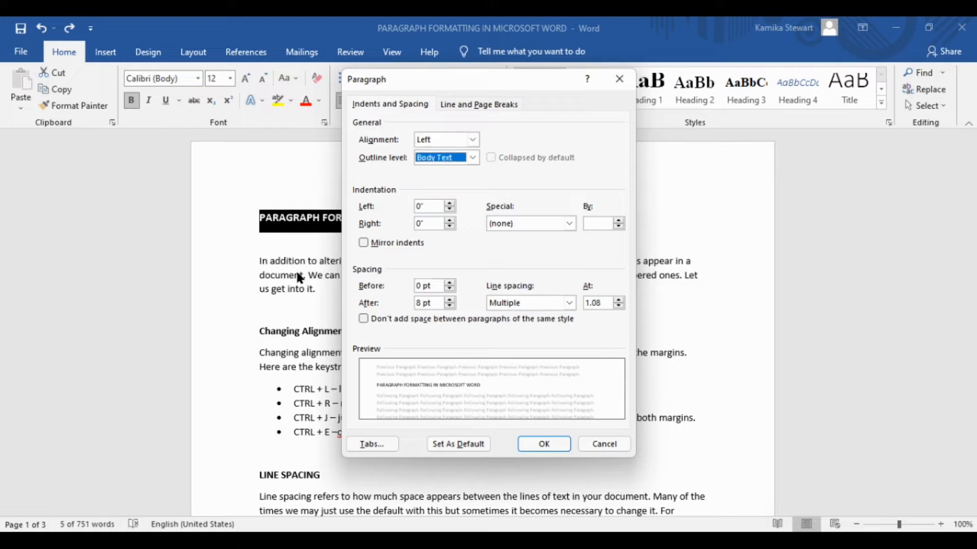
key(Tab)
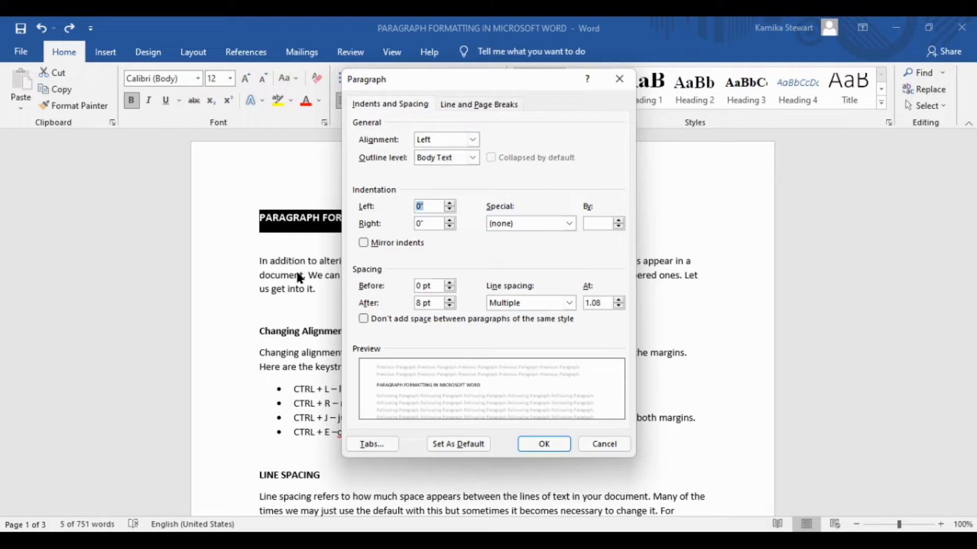
key(Tab)
key(Tab)
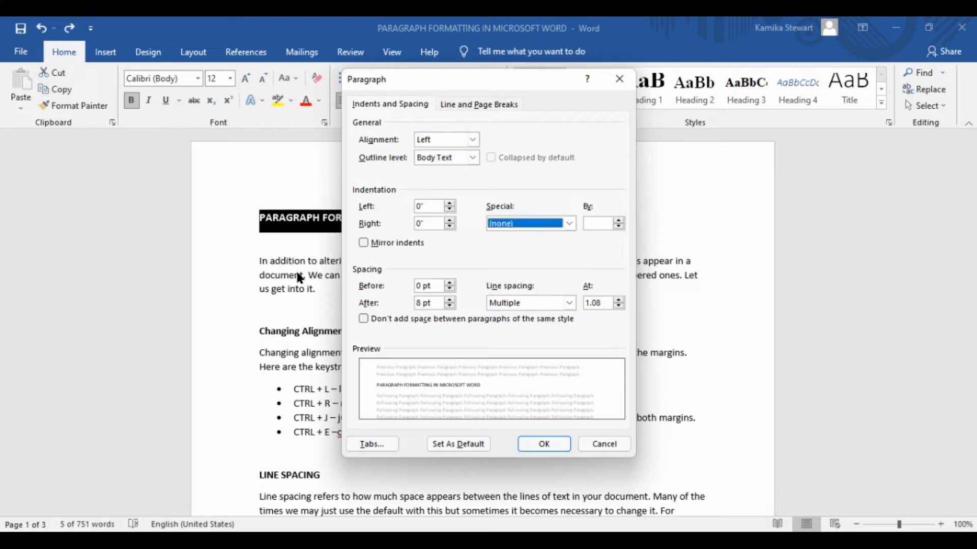
key(Tab)
key(Tab)
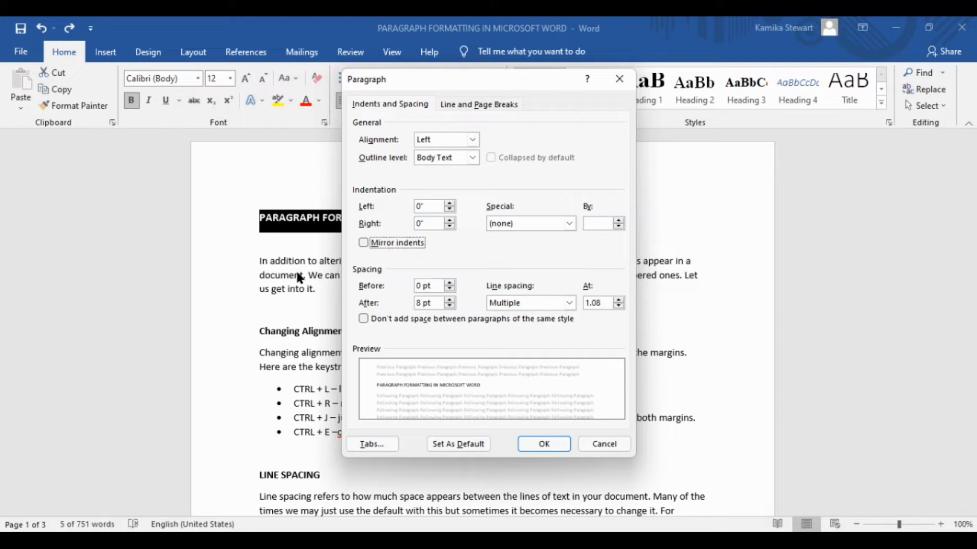
key(Tab)
key(Tab)
key(Tab)
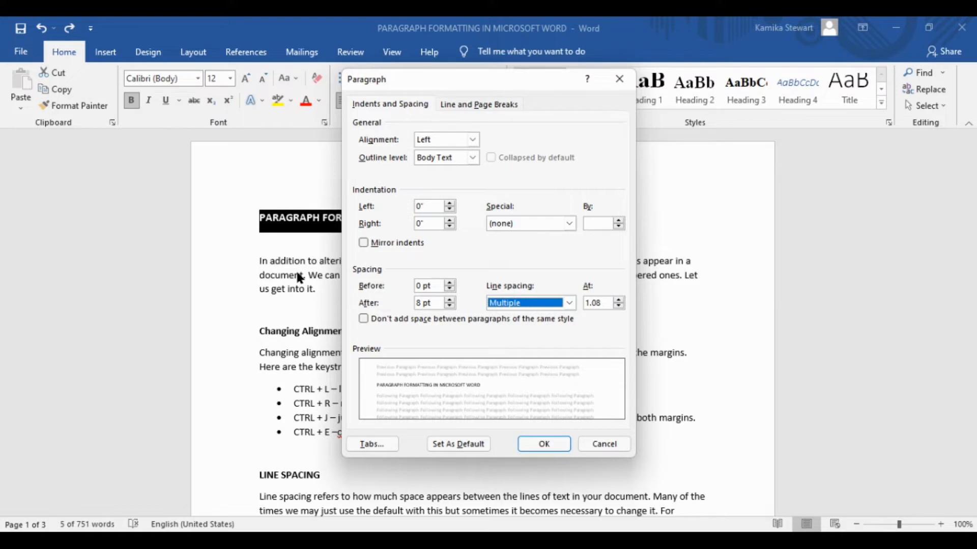
key(alt+Down)
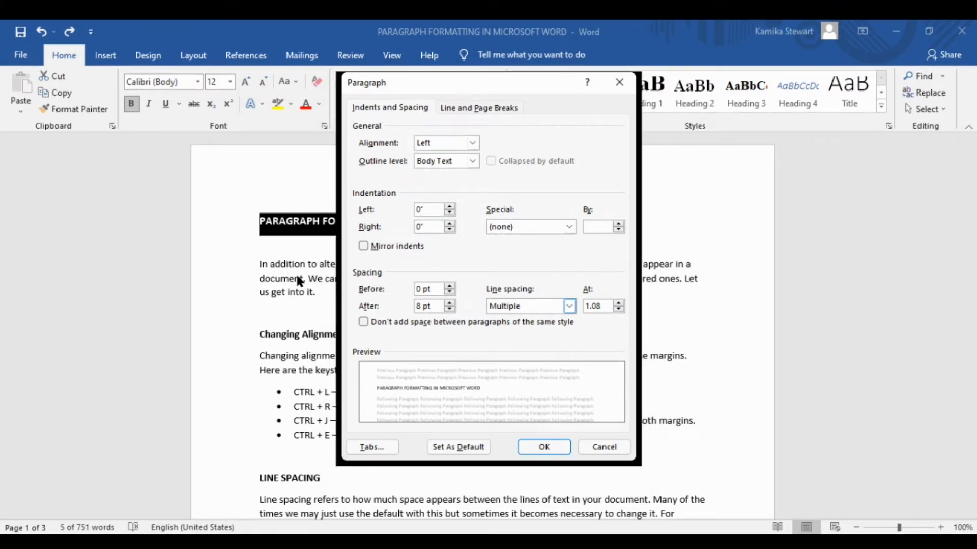
key(Up)
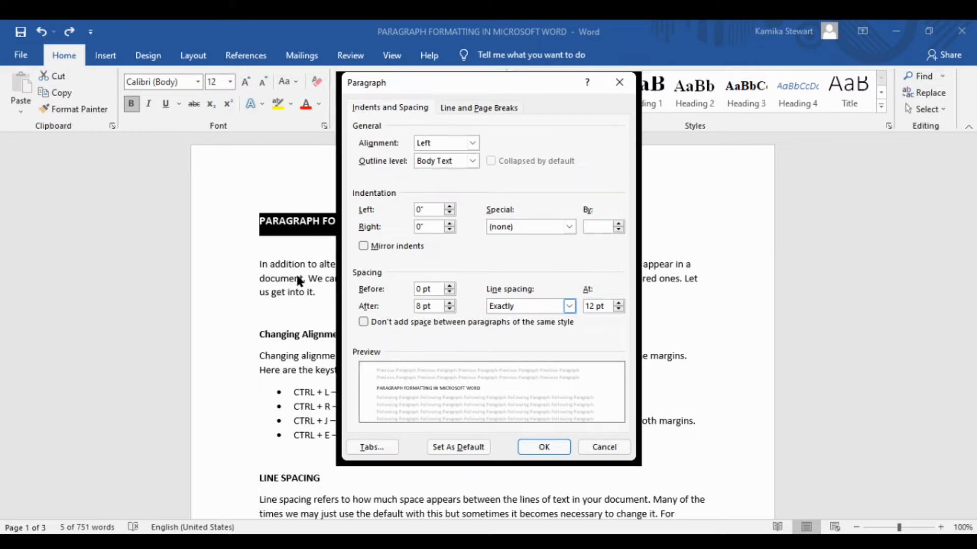
key(Down)
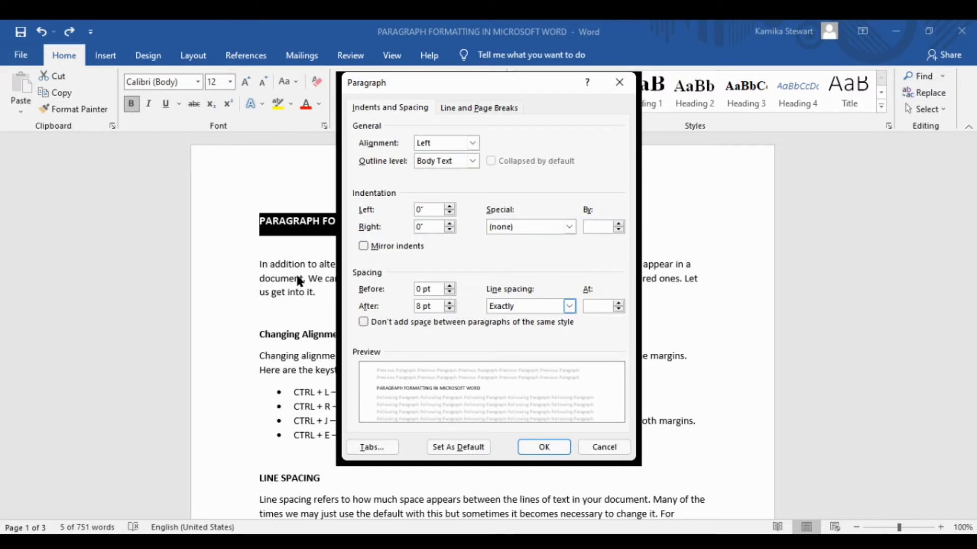
key(Up)
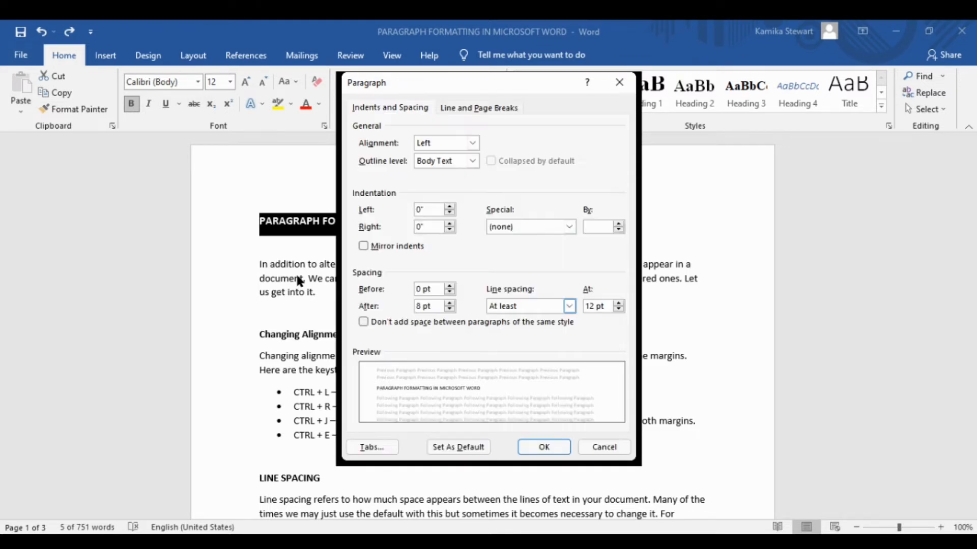
key(Up)
key(Up)
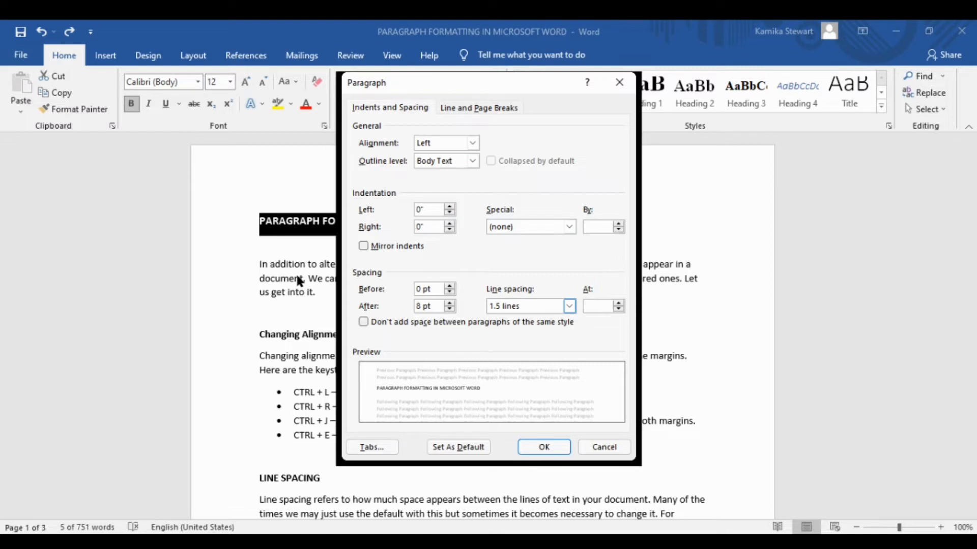
key(Up)
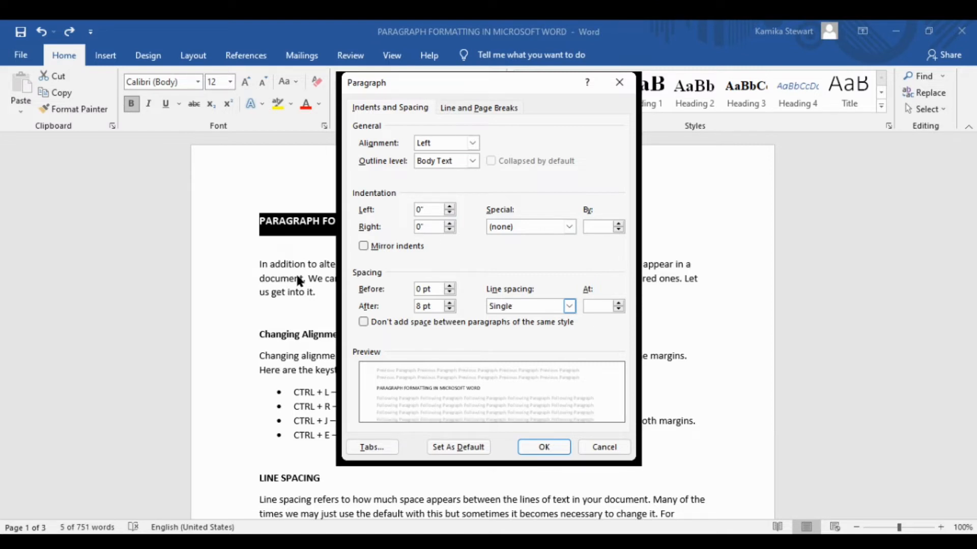
key(Up)
key(Up)
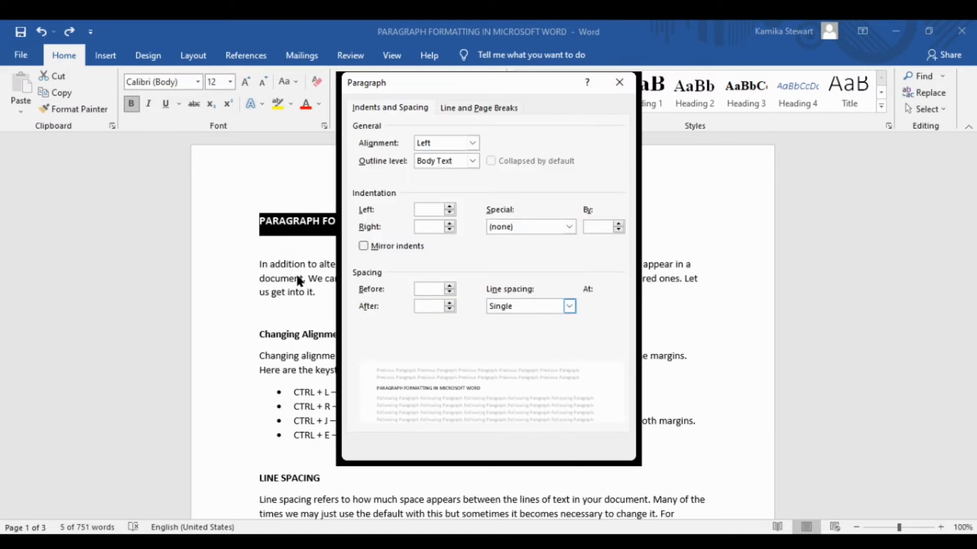
key(Up)
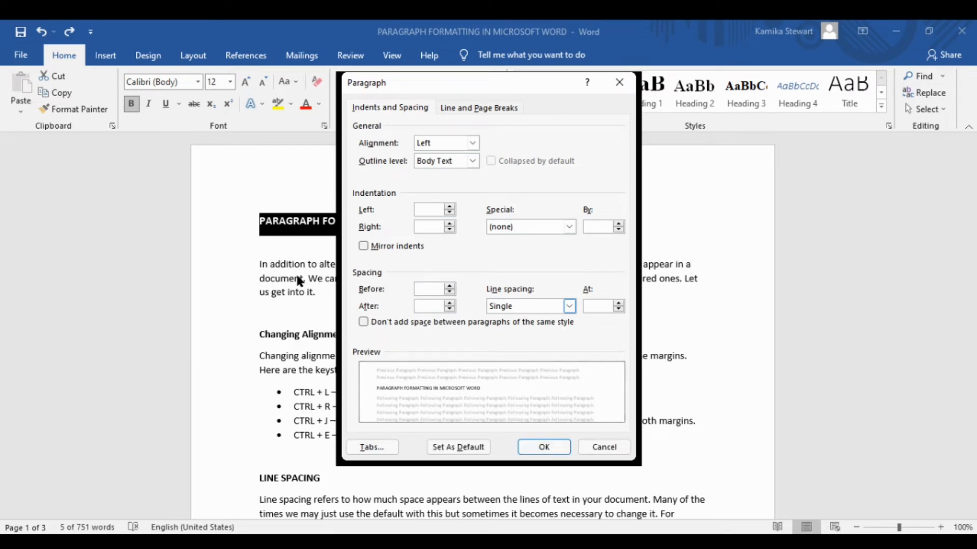
Step: Set the title's line spacing to Double and apply the dialog
key(Down)
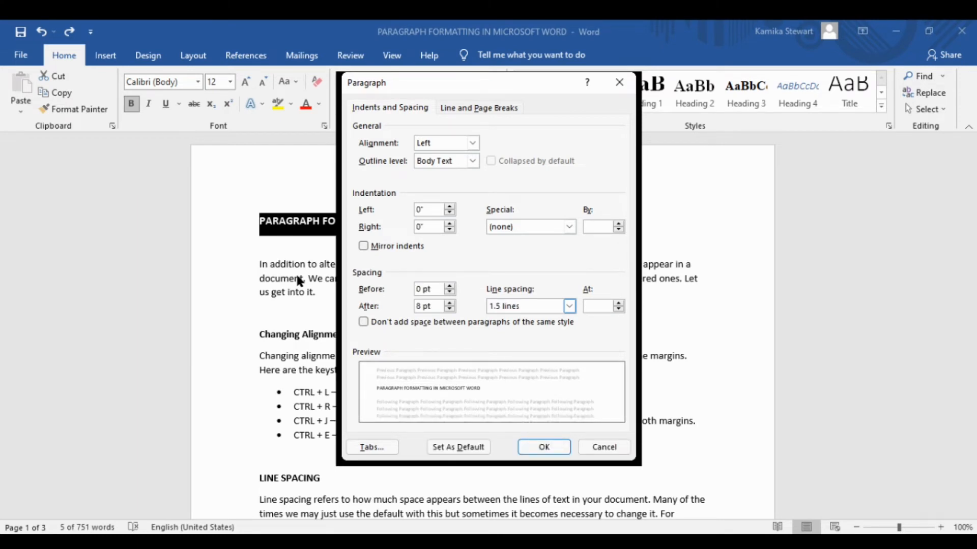
key(Down)
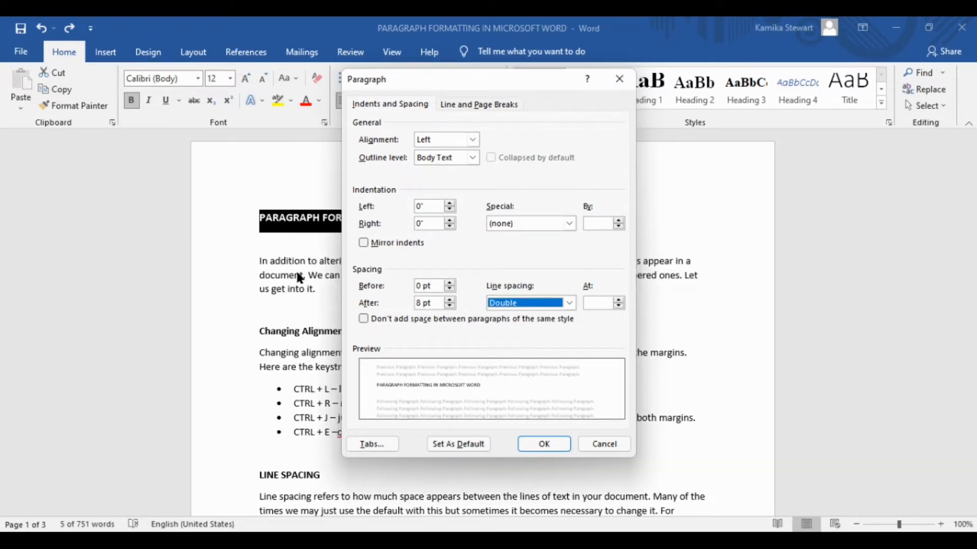
key(Return)
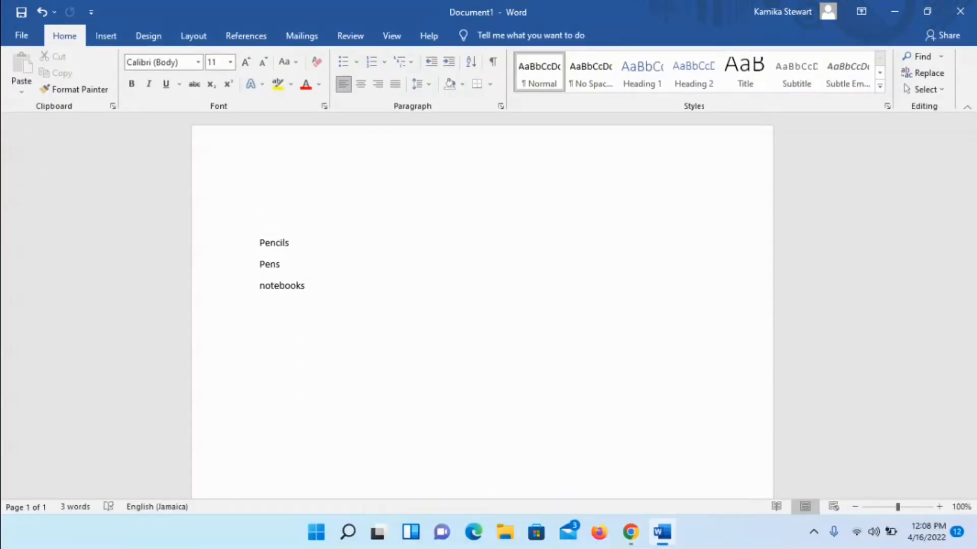
Step: Select the Pencils, Pens and notebooks lines and format them as a bulleted list
click(259, 243)
click(260, 264)
click(260, 285)
key(Up)
key(Up)
key(Up)
key(Down)
key(shift+Down)
key(shift+Down)
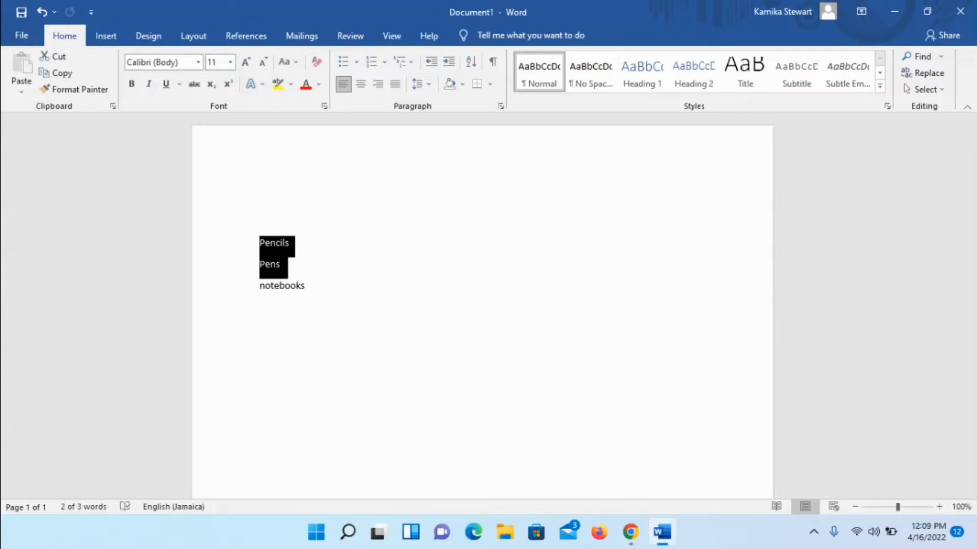
key(shift+Down)
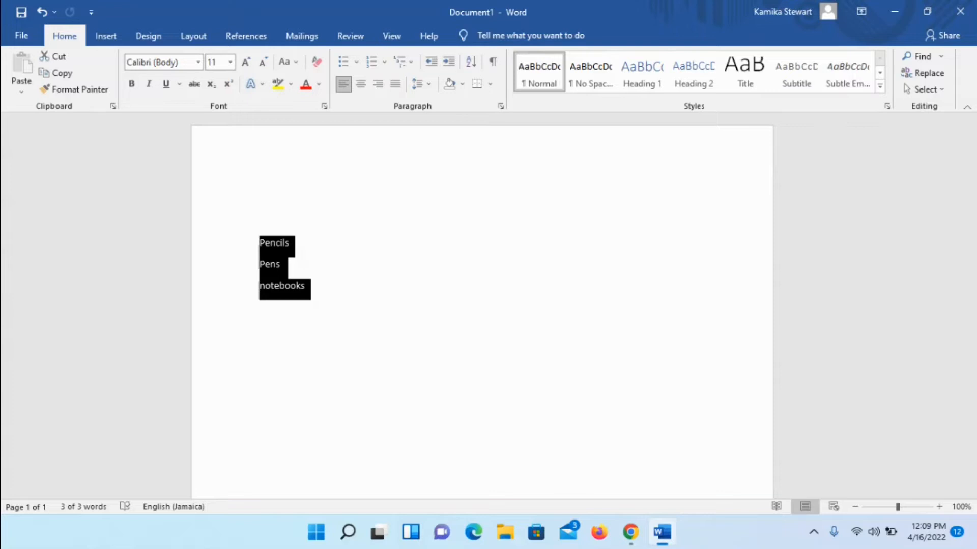
click(343, 62)
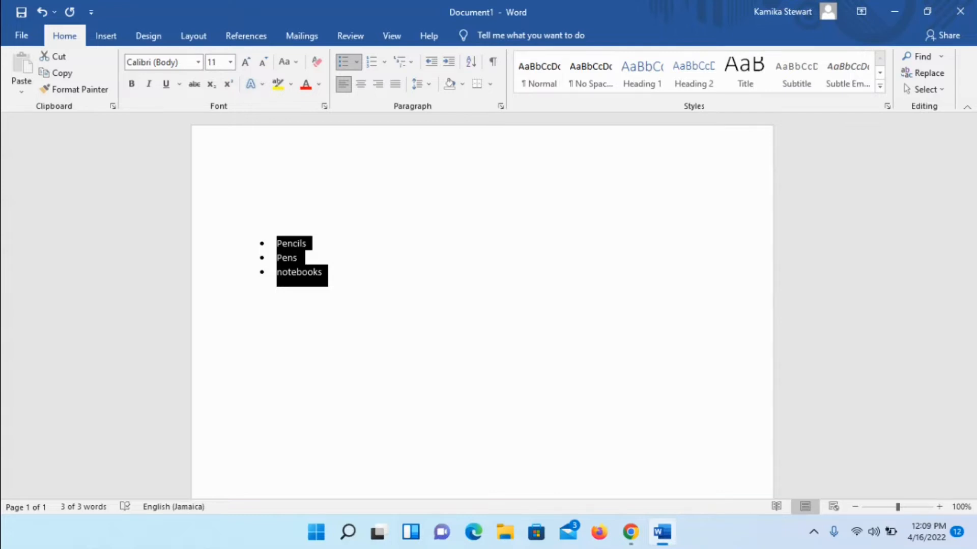
click(263, 222)
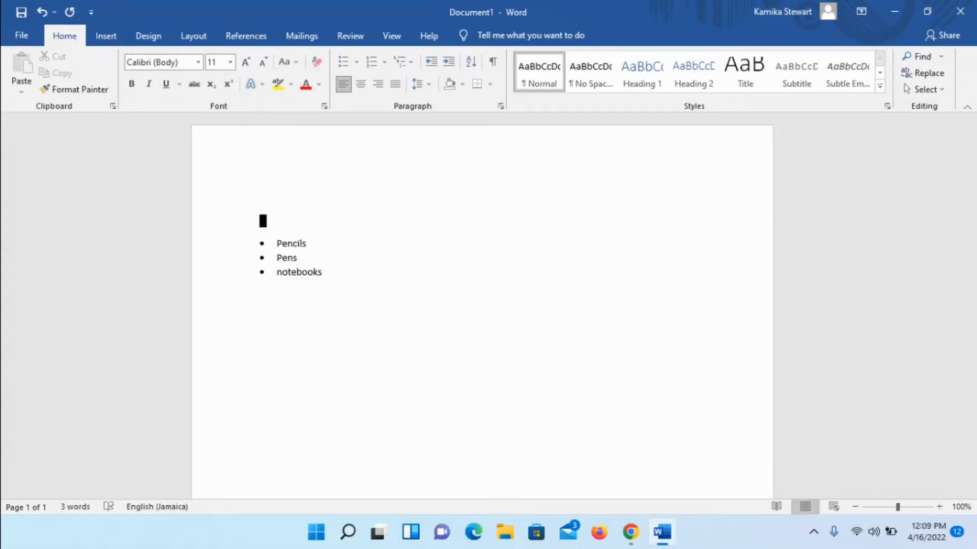
click(278, 244)
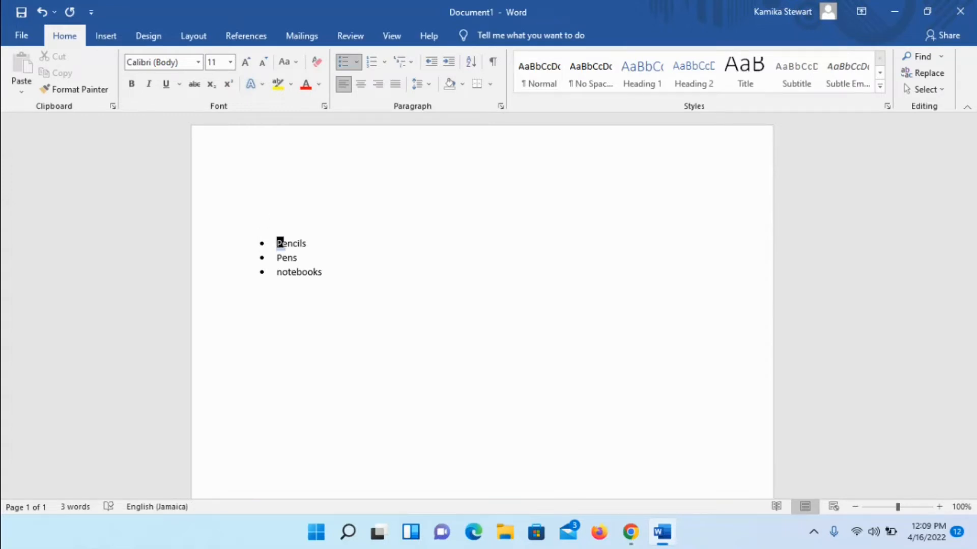
key(Down)
key(Down)
key(alt)
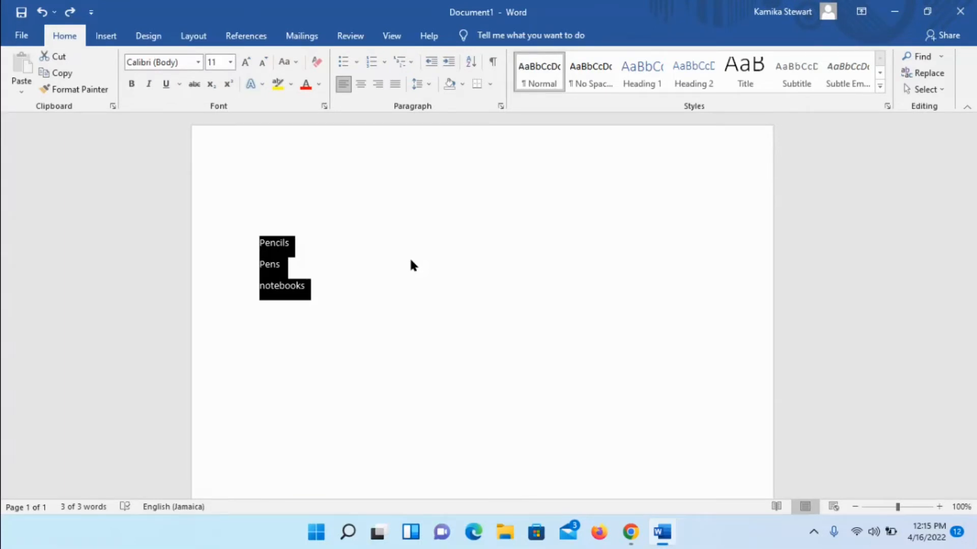
Step: Open the bullet library for the selected Pencils, Pens and notebooks lines using keyboard navigation
key(alt)
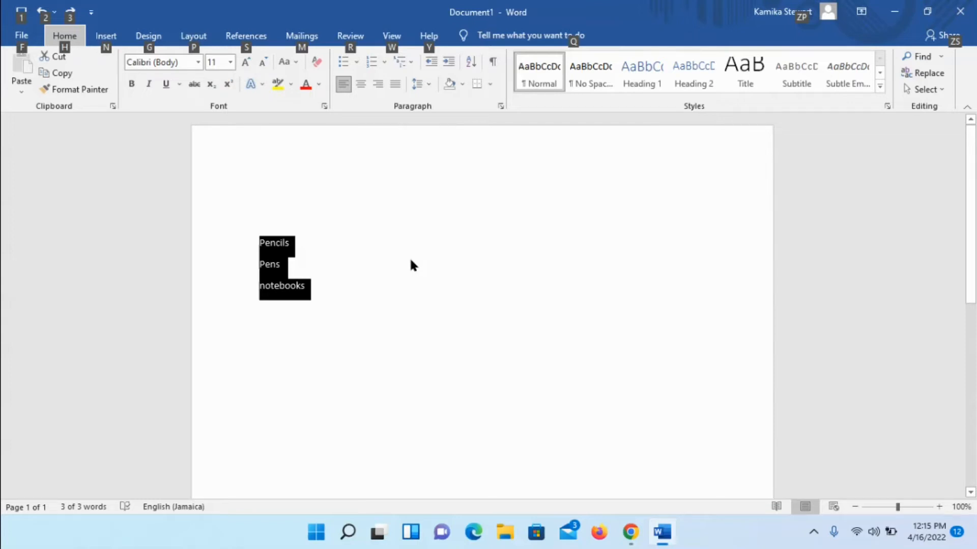
key(Down)
key(Down)
key(Down)
key(Down)
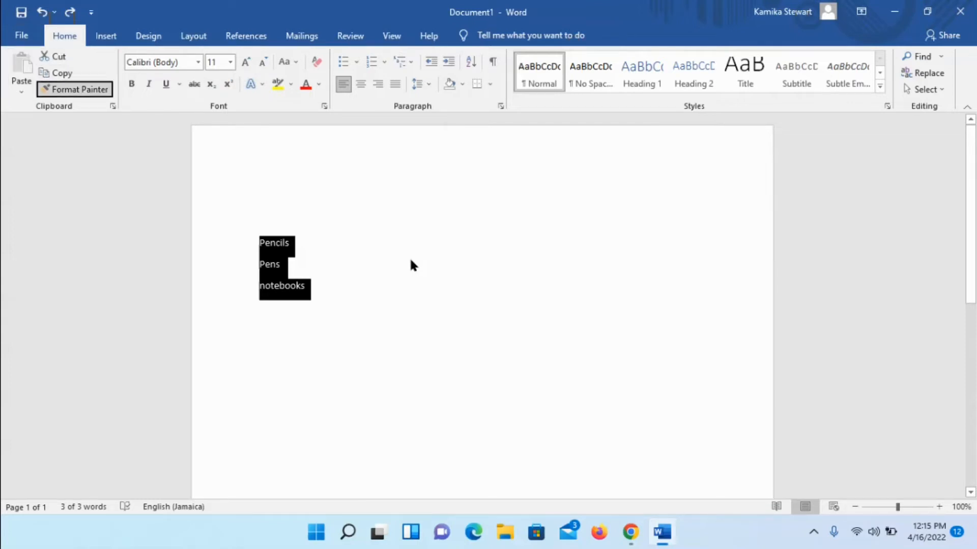
key(Tab)
key(Tab)
key(Tab)
key(Tab)
key(Tab)
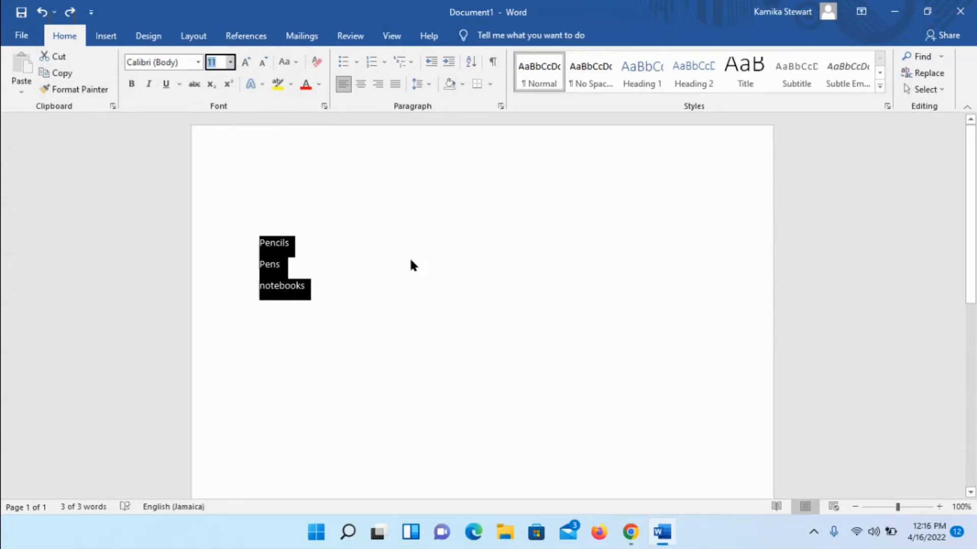
key(Tab)
key(Tab)
key(Tab)
key(Tab)
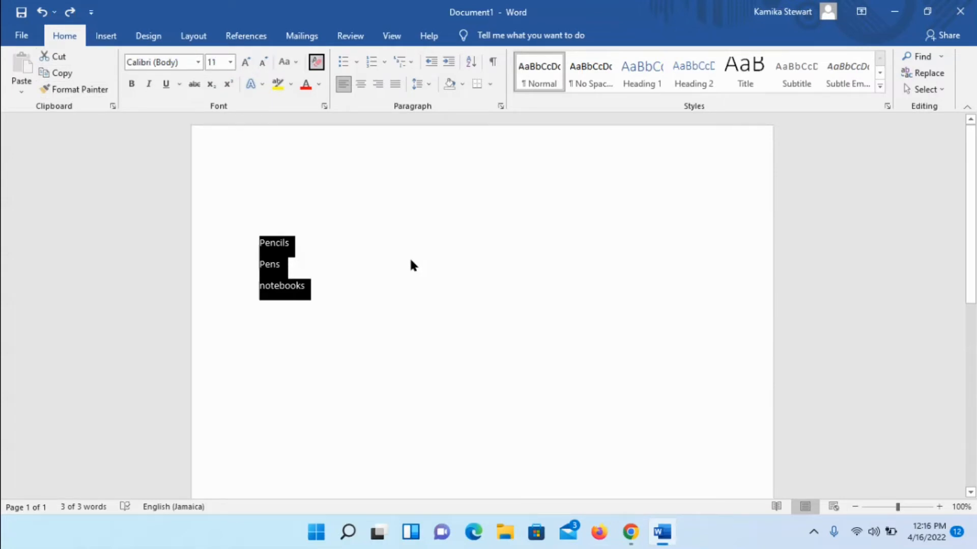
key(Tab)
key(Tab)
key(Tab)
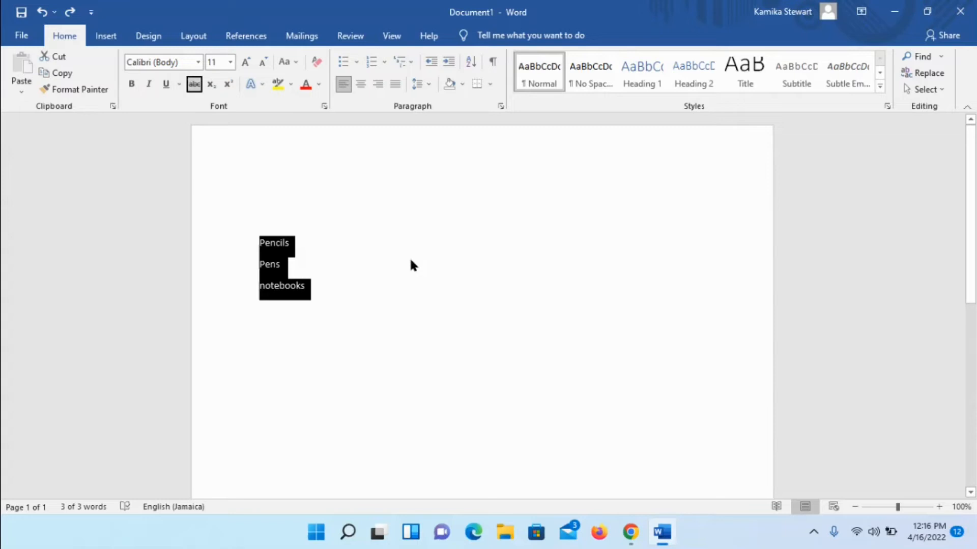
key(Tab)
key(Tab)
key(Tab)
key(Tab)
key(Tab)
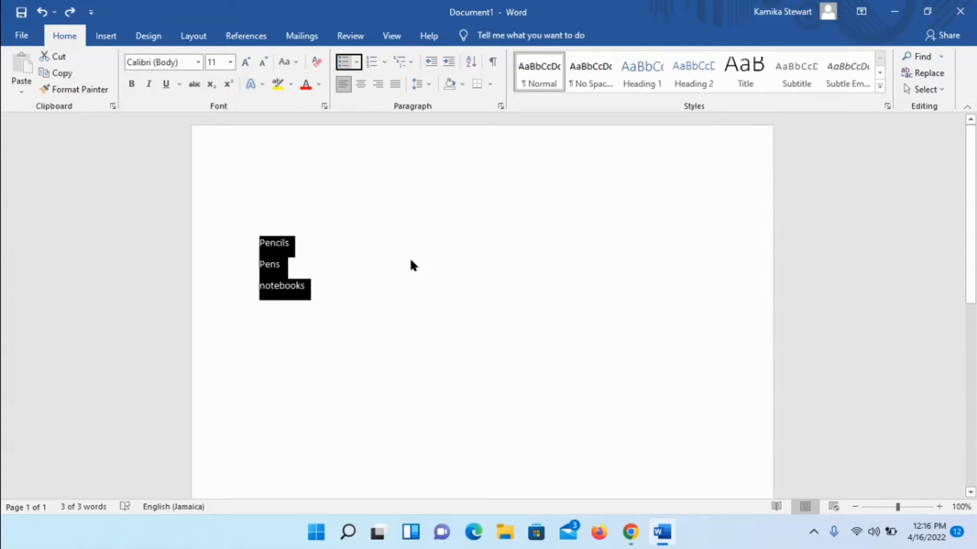
key(alt+Down)
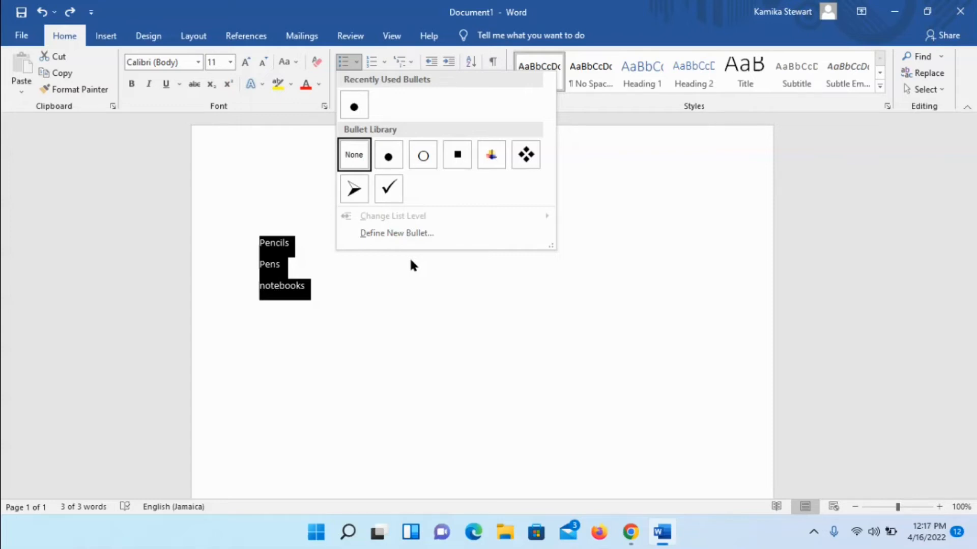
Step: Preview the bullet styles on the three lines and apply the checkmark bullet
key(Down)
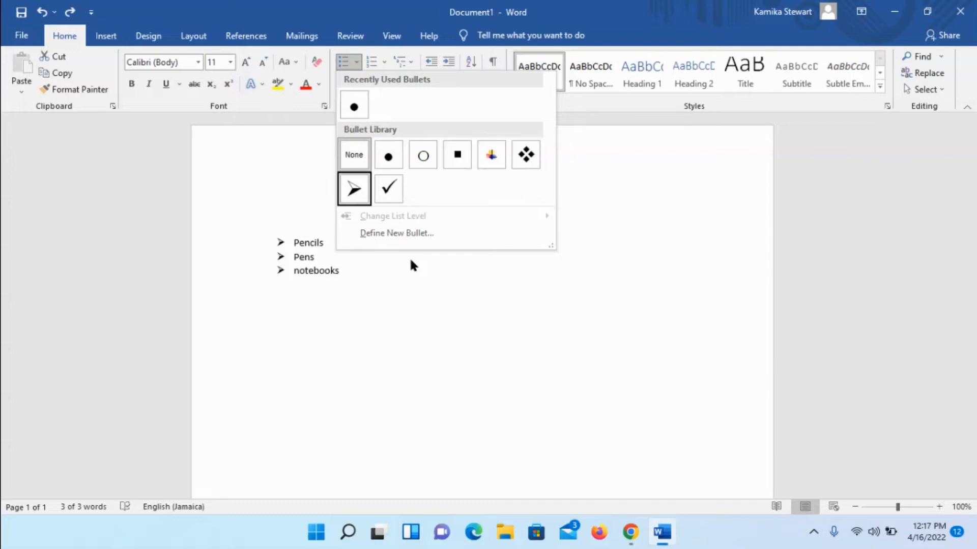
key(Up)
key(Right)
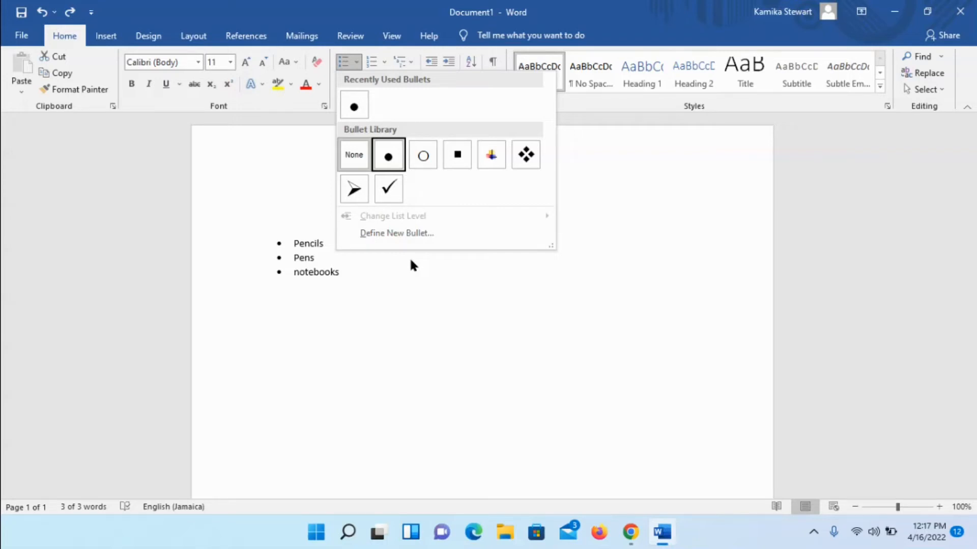
key(Down)
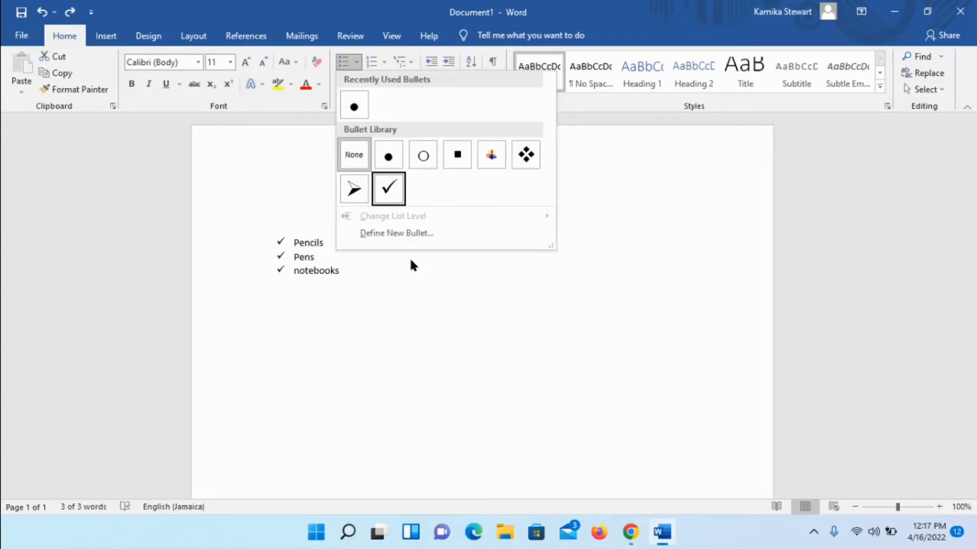
key(Up)
key(Right)
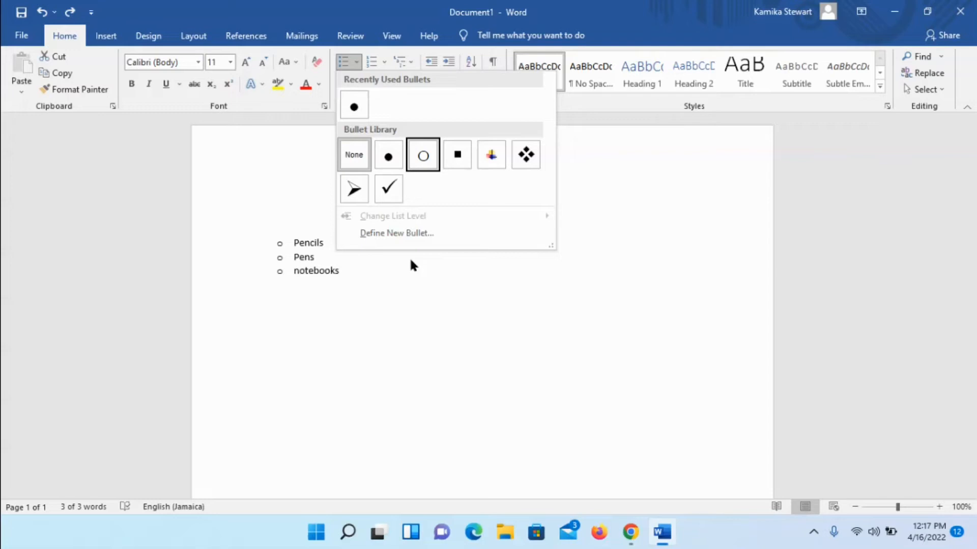
key(Right)
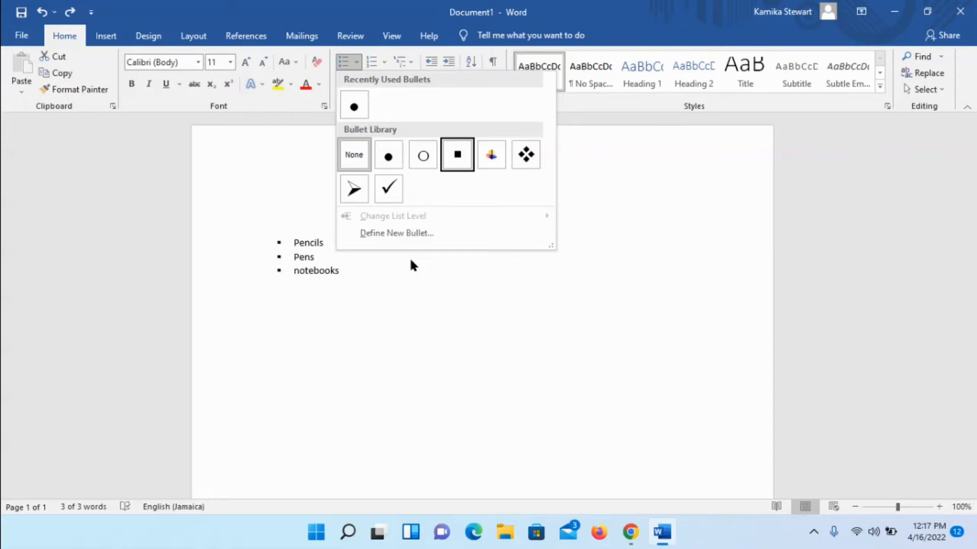
key(Right)
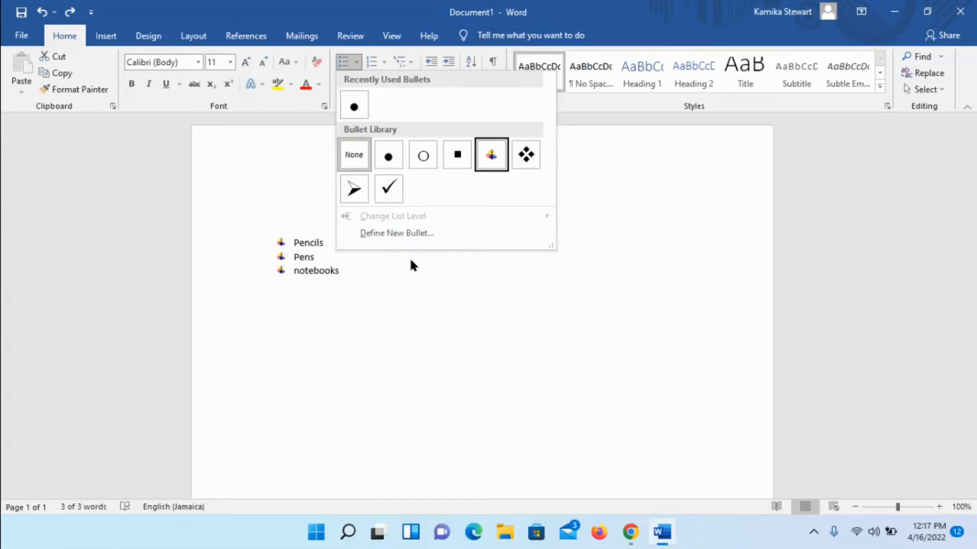
key(Right)
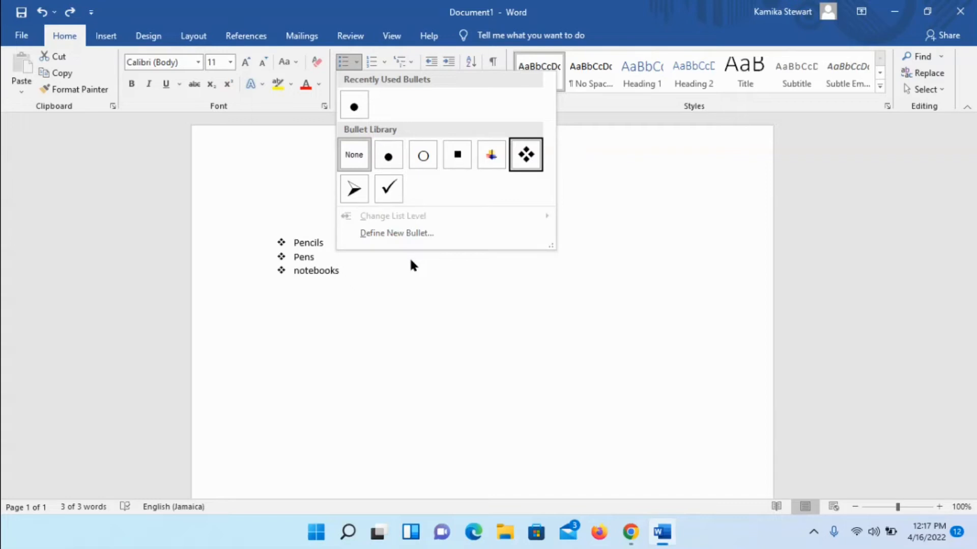
key(Up)
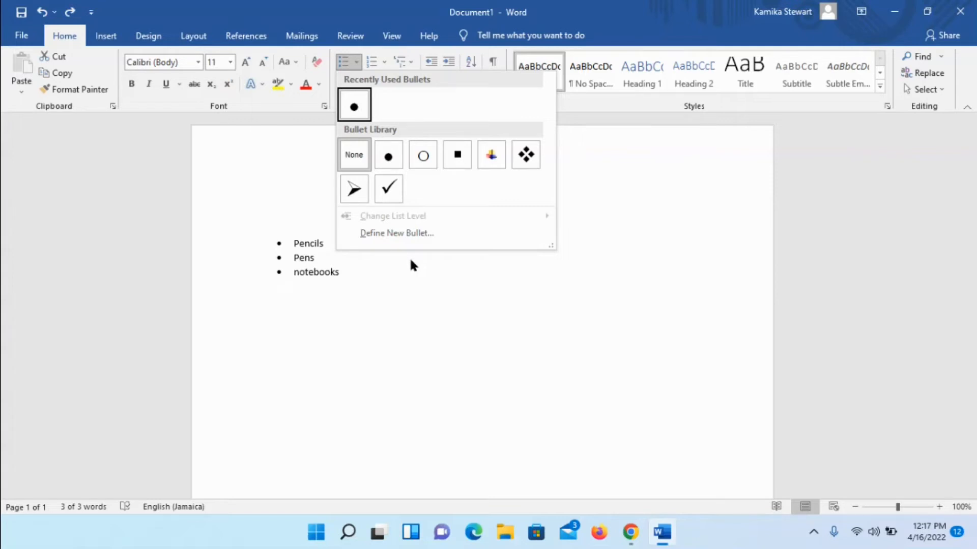
key(Down)
key(Down)
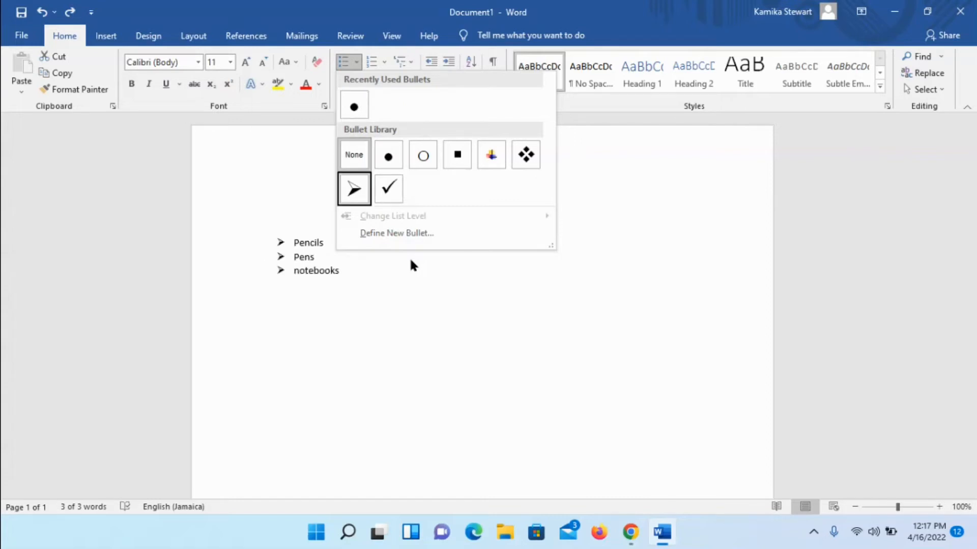
key(Up)
key(Right)
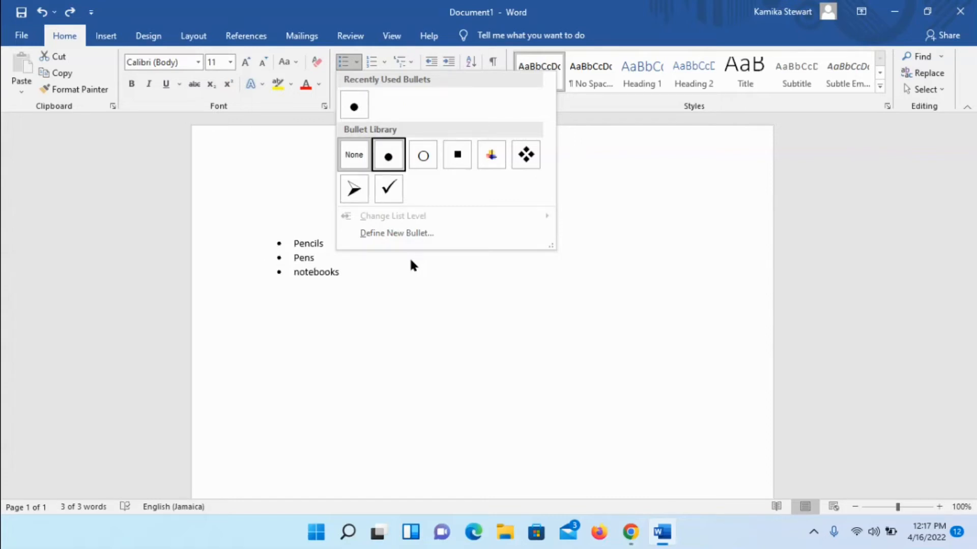
key(Down)
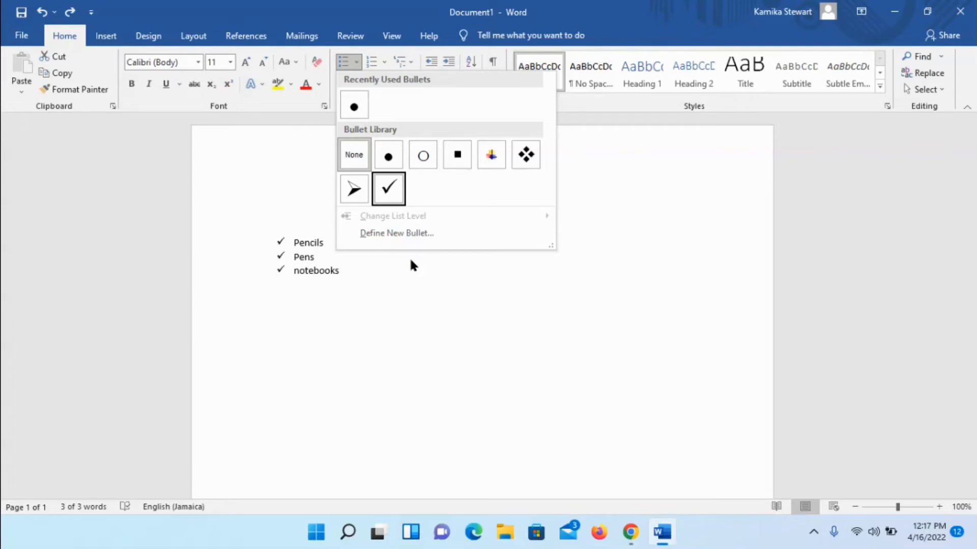
key(Return)
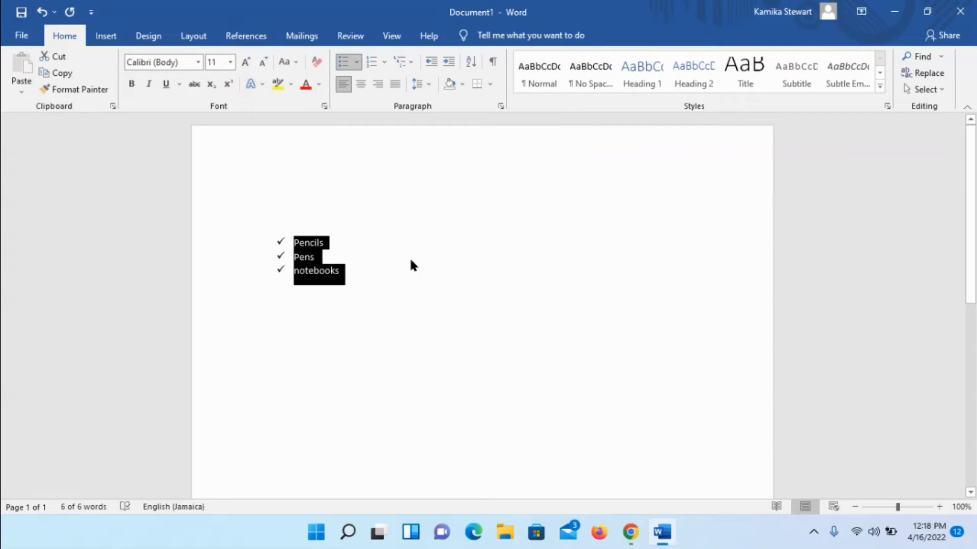
Step: Undo the checkmark bullet formatting on the list
key(Up)
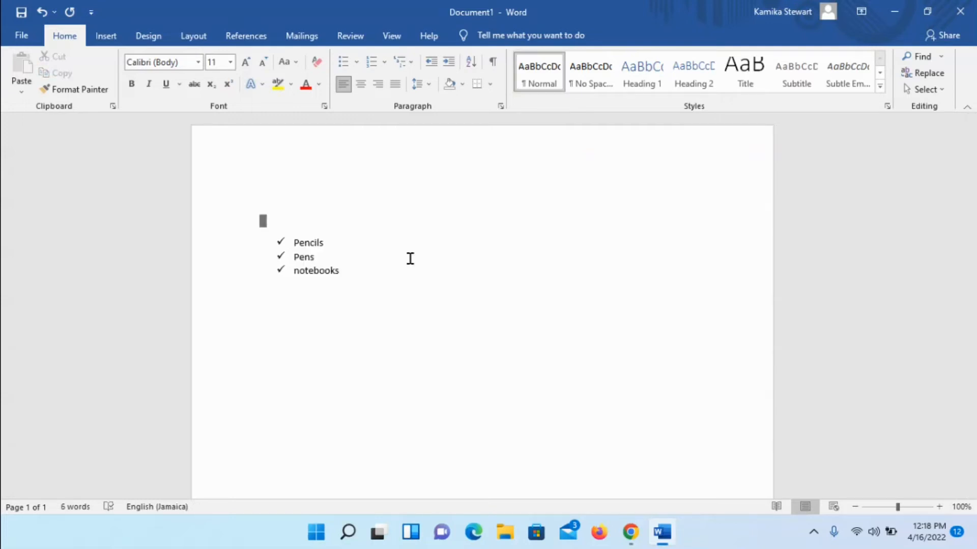
key(Down)
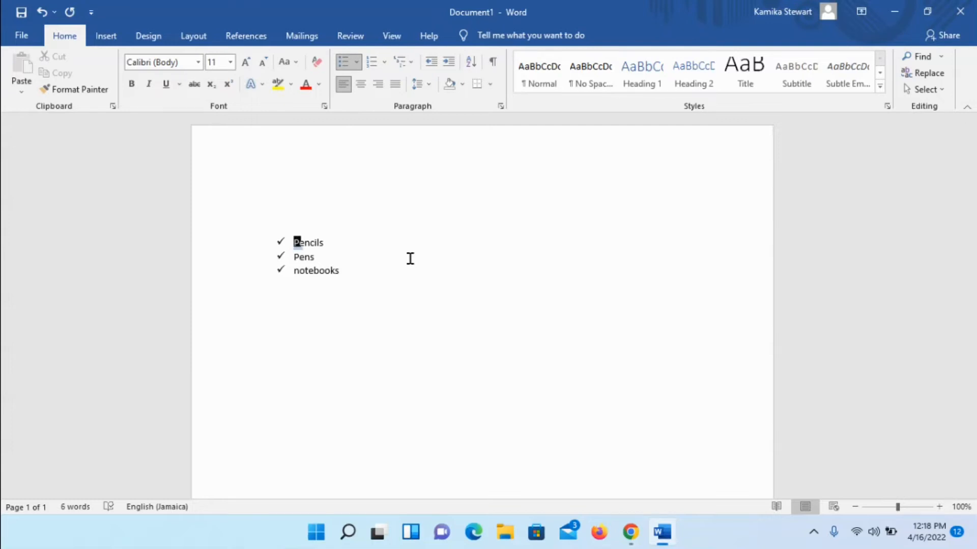
key(Down)
key(Down)
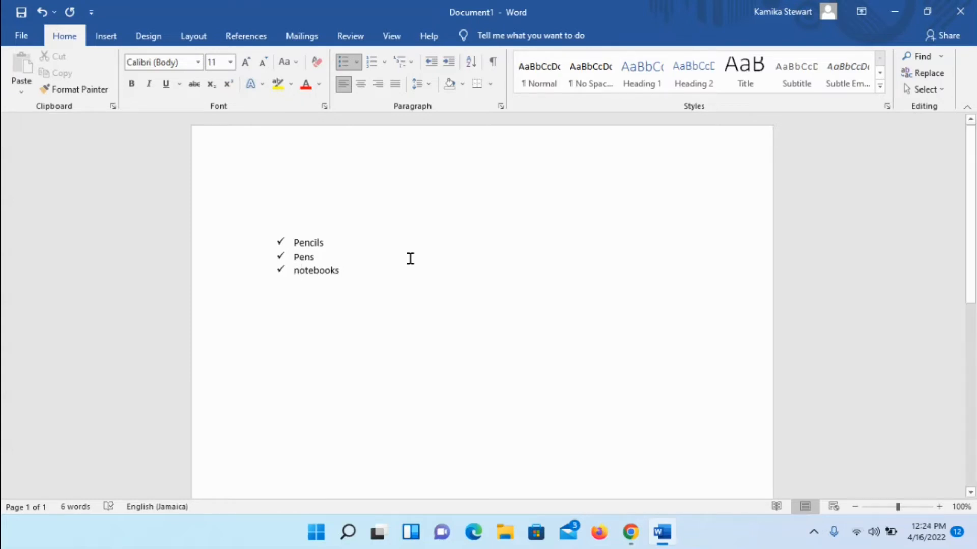
key(ctrl+z)
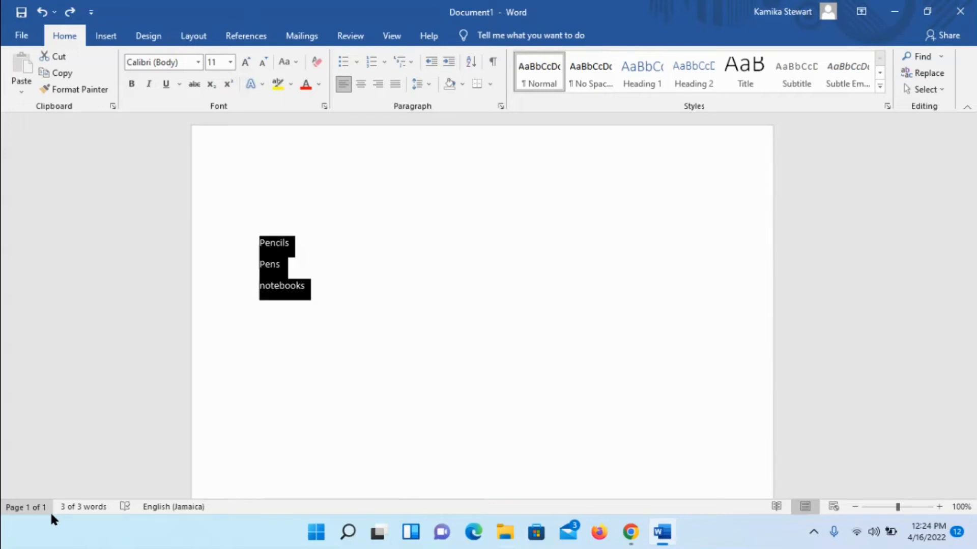
Step: Reopen the bullet library and preview its styles on the selected Pencils, Pens and notebooks lines
key(alt)
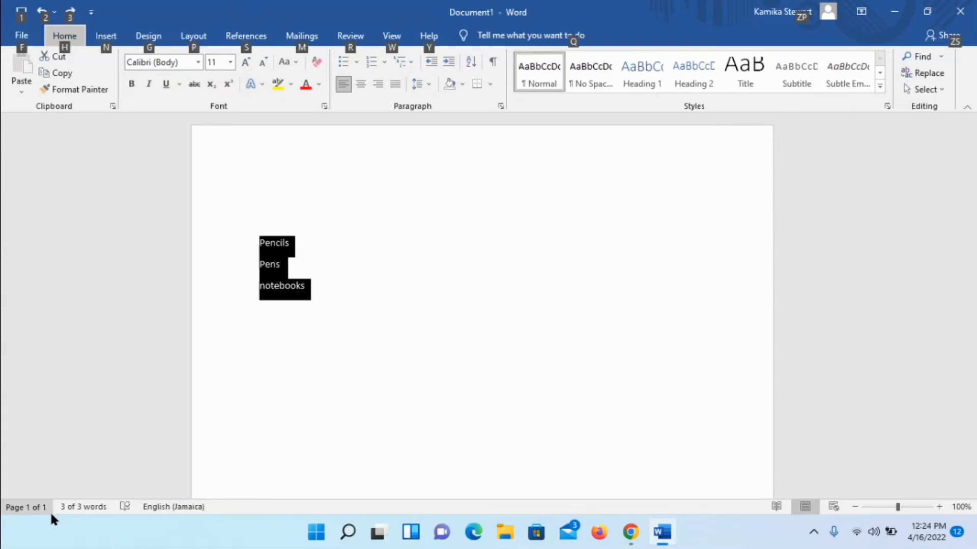
key(h)
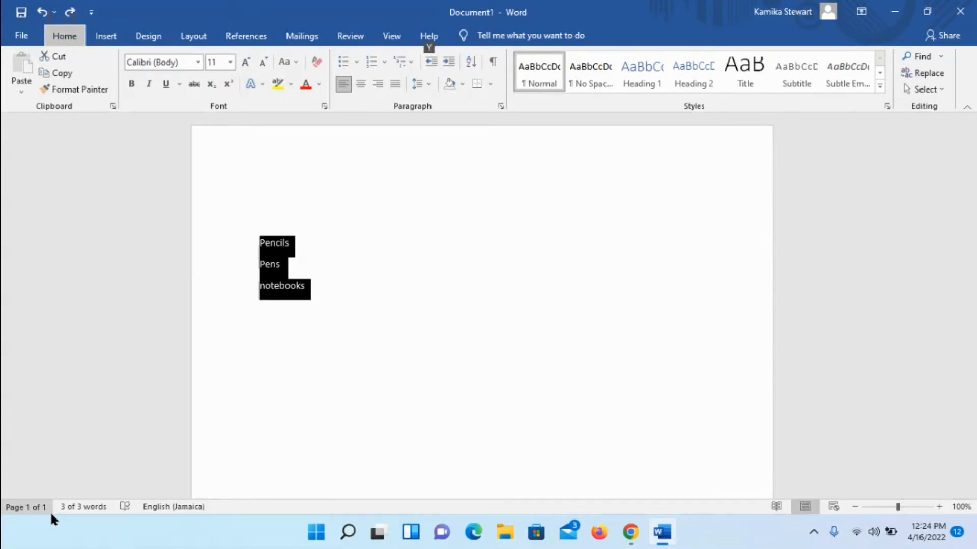
key(u)
key(l)
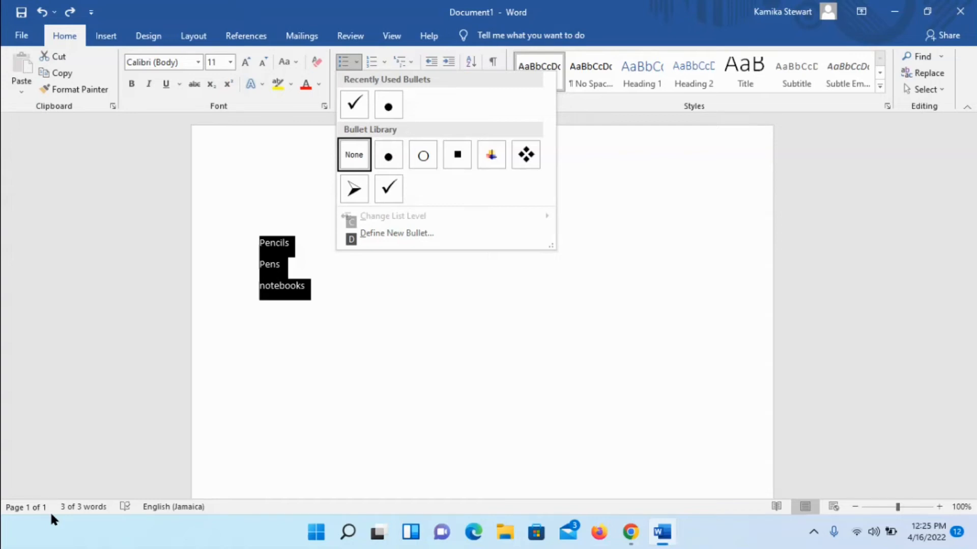
key(Down)
key(Up)
key(Up)
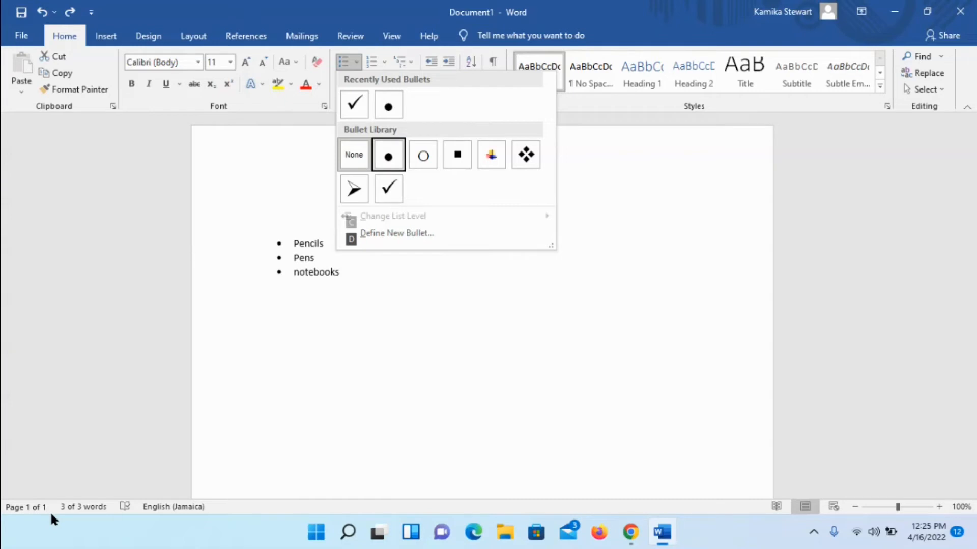
key(Down)
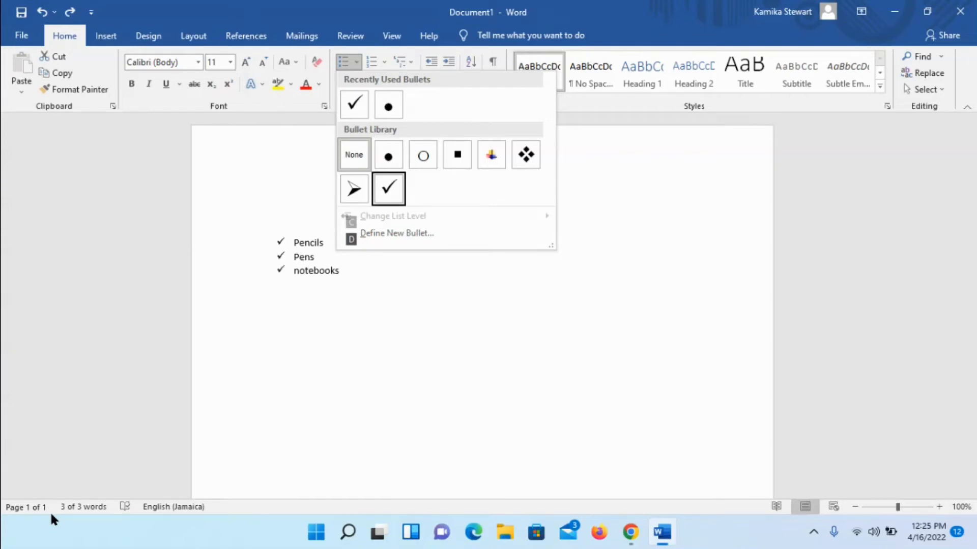
key(Up)
key(Right)
key(Right)
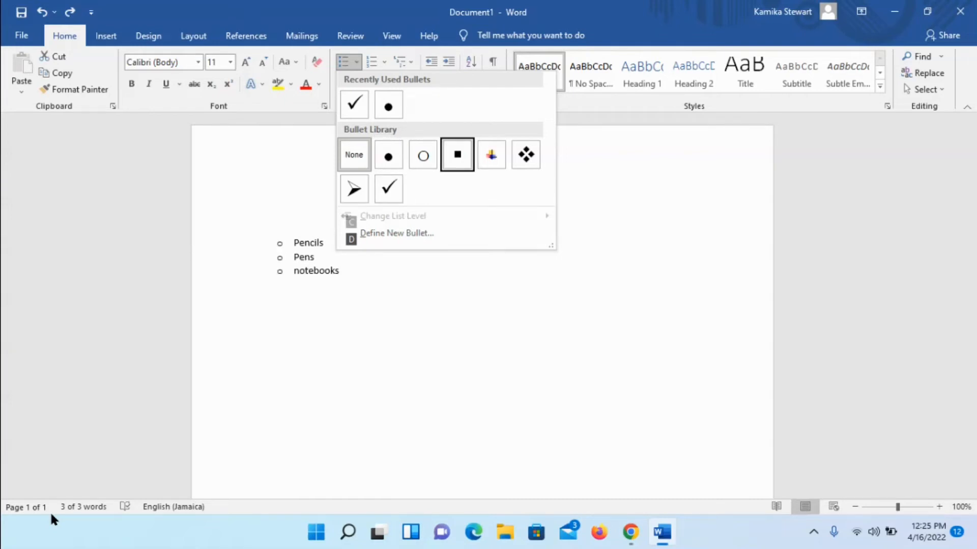
key(Right)
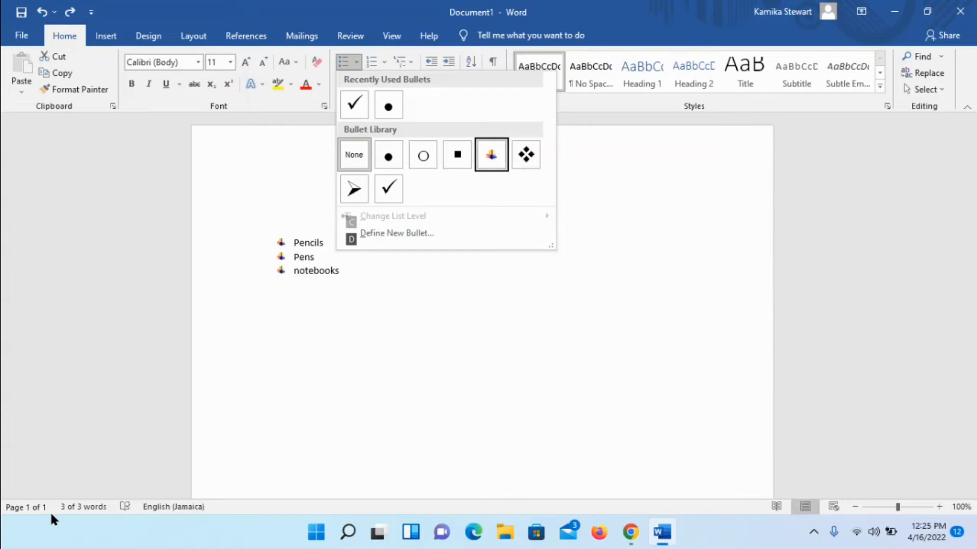
key(Right)
key(Right)
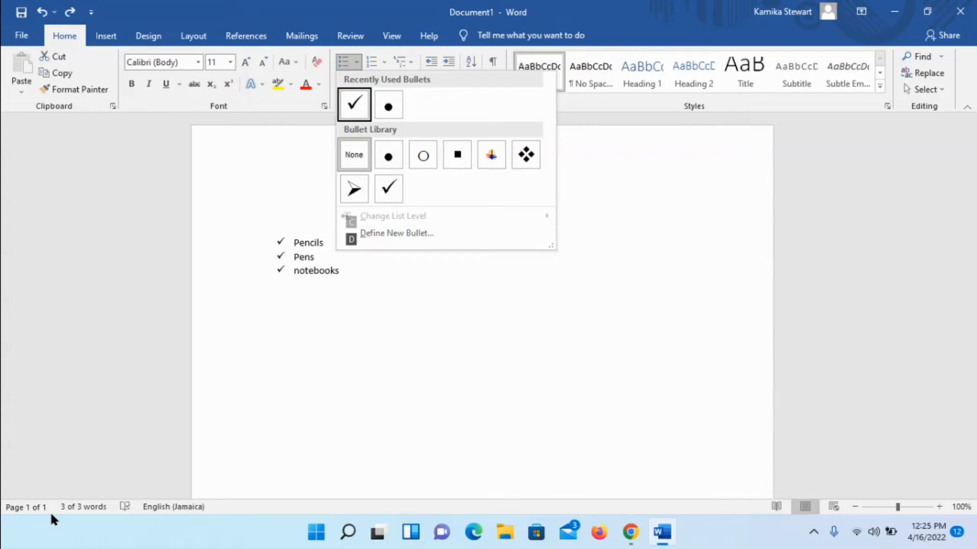
Step: Apply the round filled bullet from the recently used bullets to the three lines
key(Down)
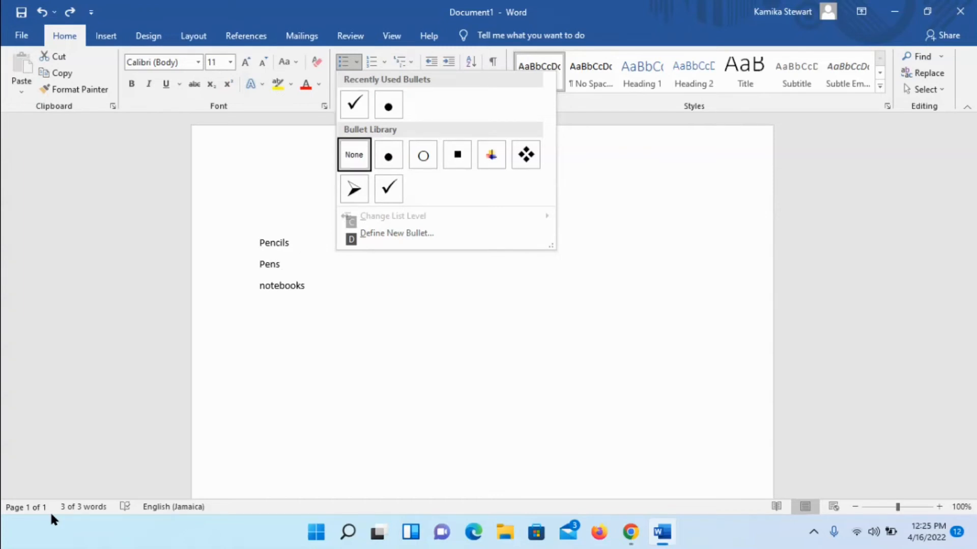
key(Down)
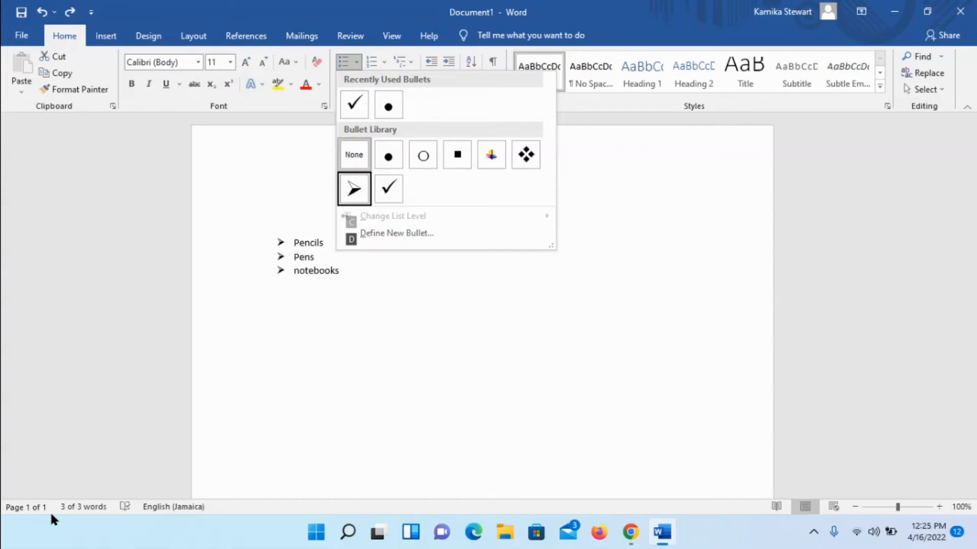
key(Down)
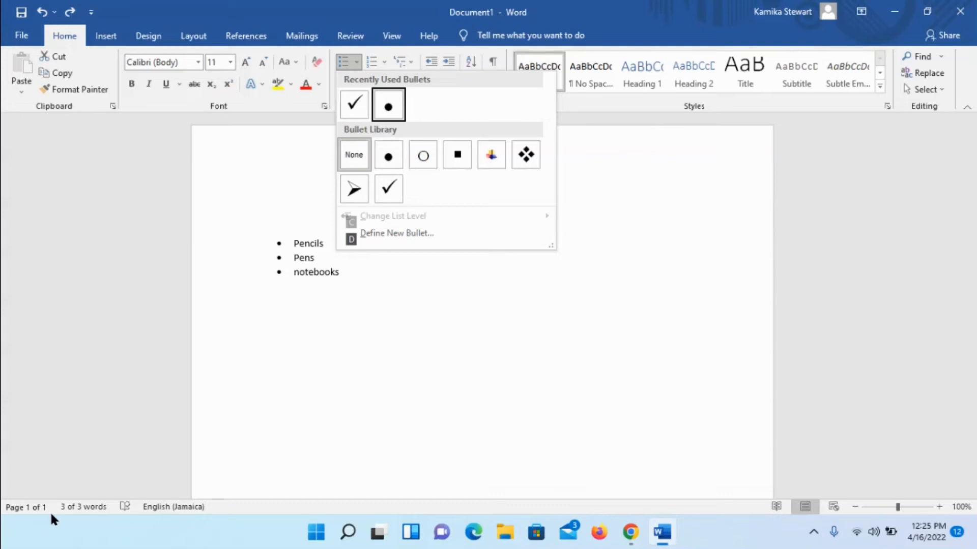
key(Return)
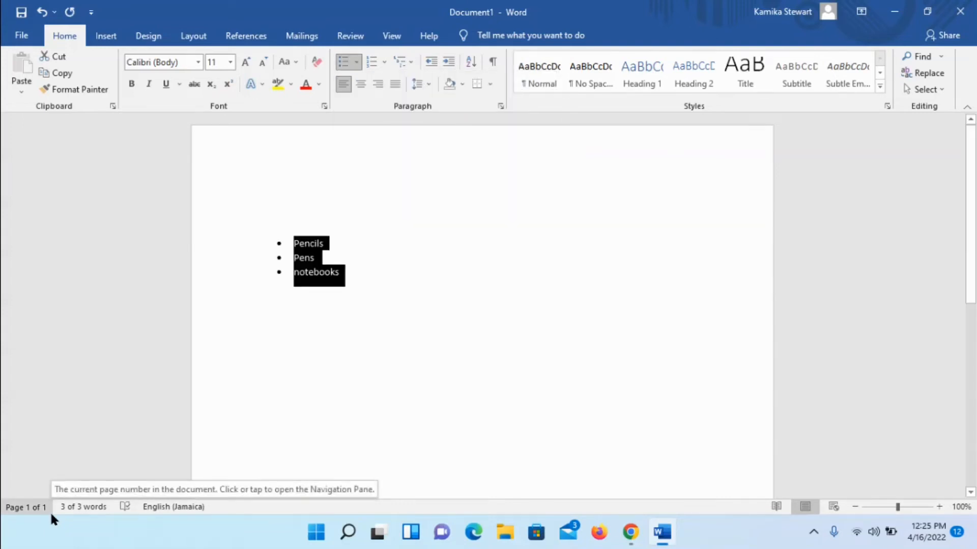
key(Up)
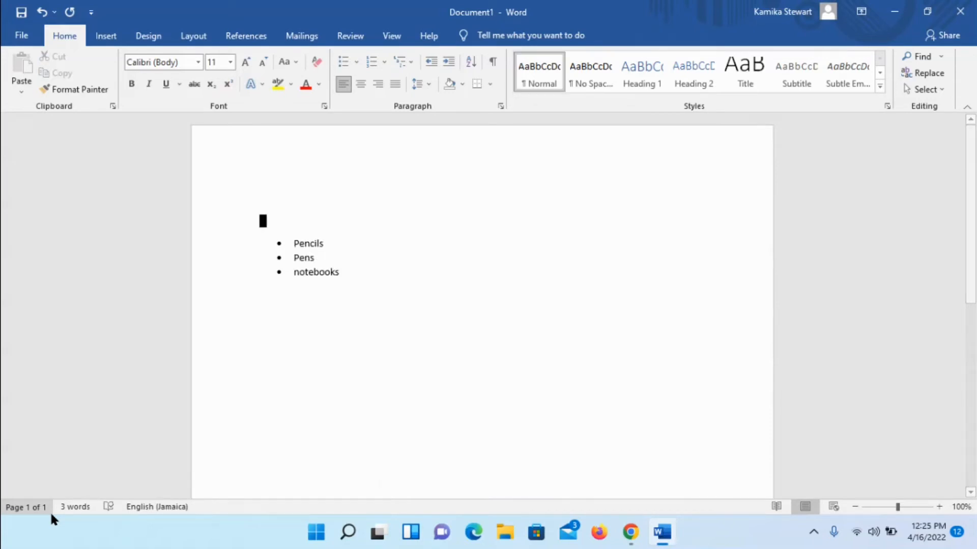
Step: Select the Pencils, Pens and notebooks lines and preview the numbering library formats on them
key(Down)
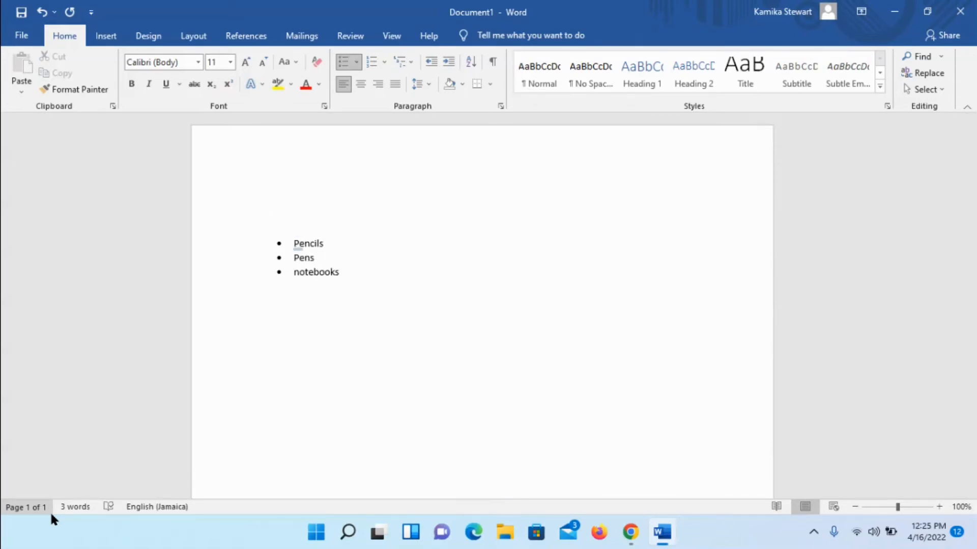
key(Down)
key(Down)
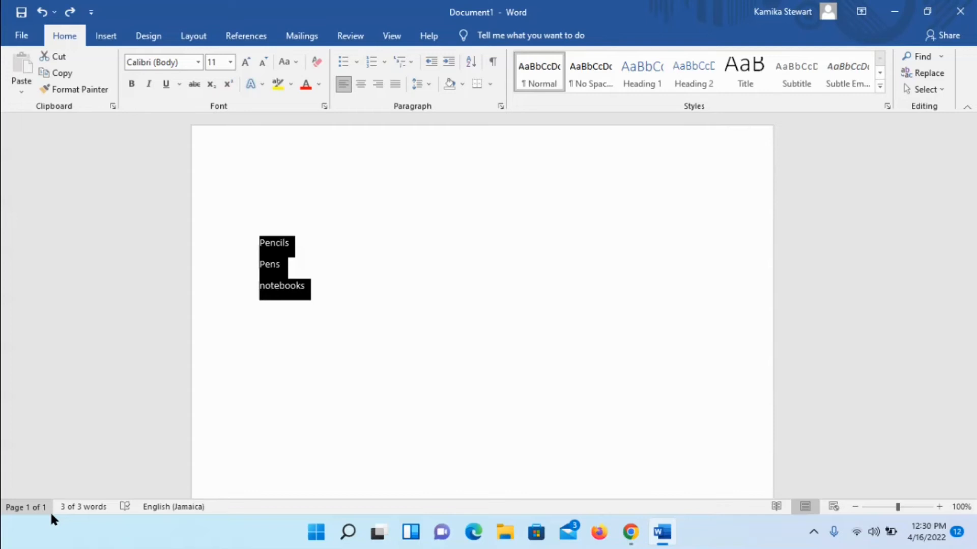
key(alt)
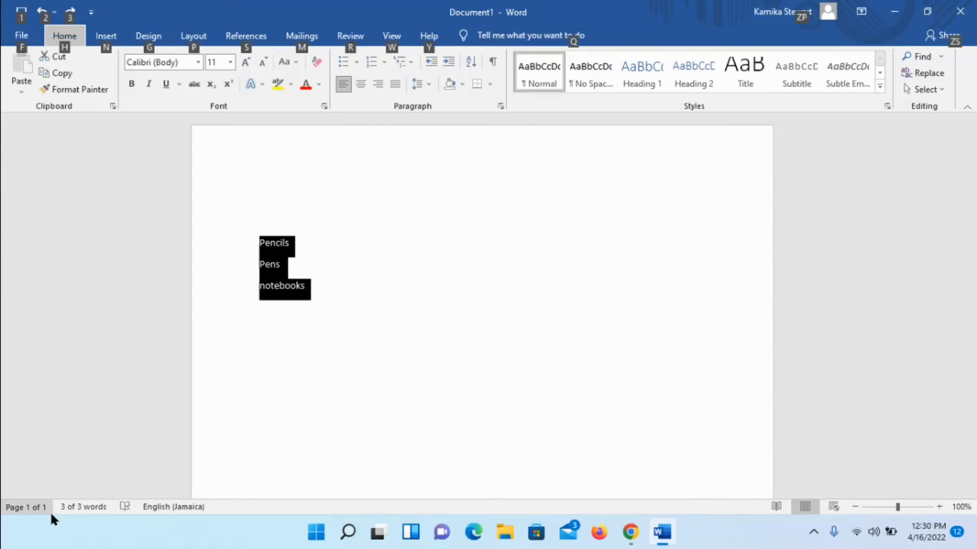
key(h)
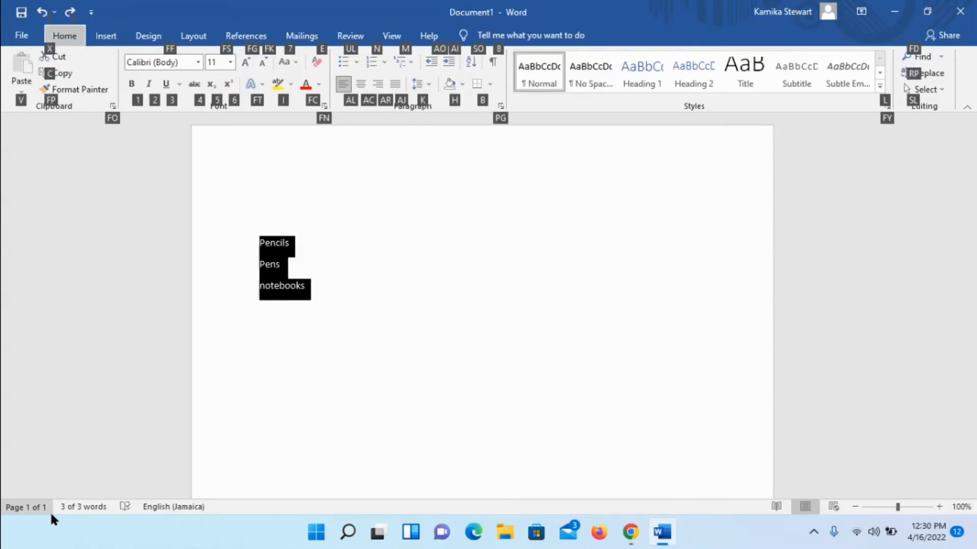
key(n)
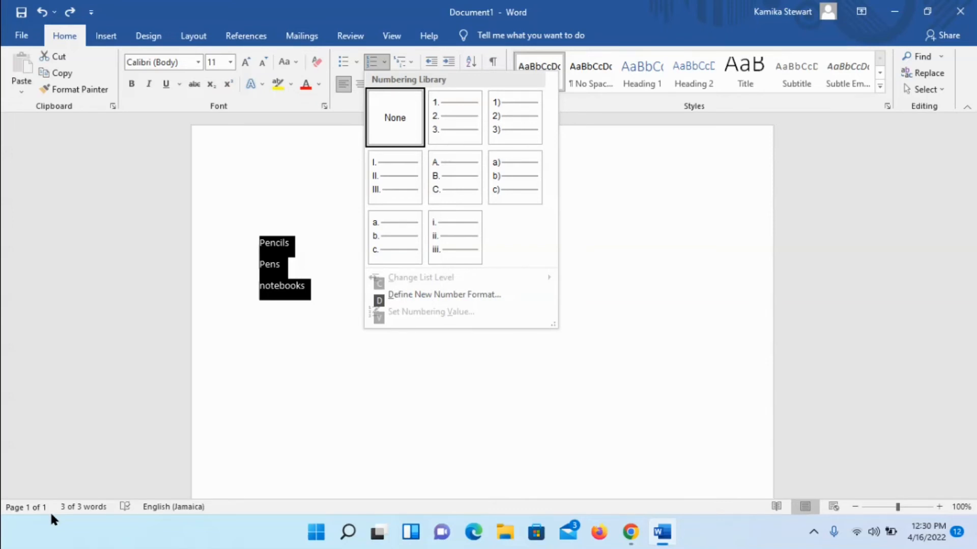
key(Down)
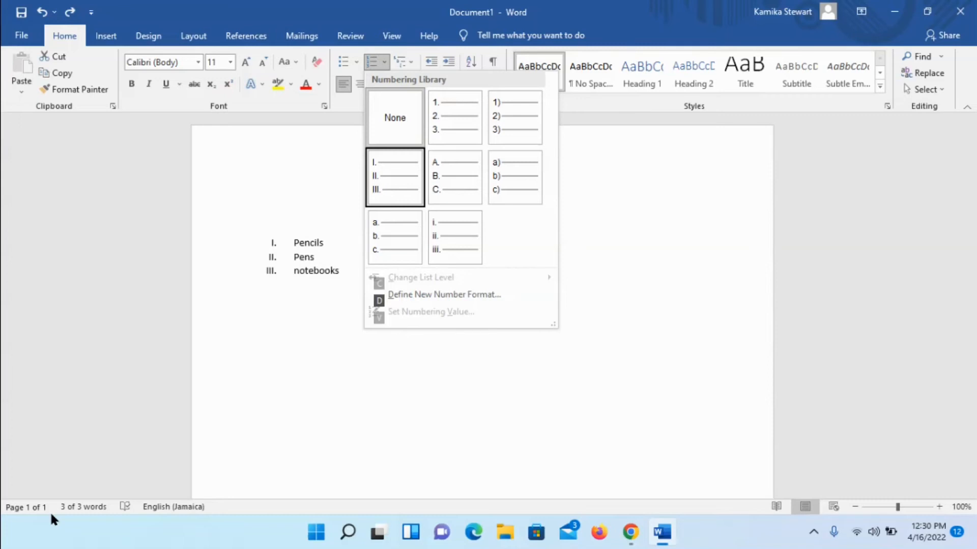
key(Down)
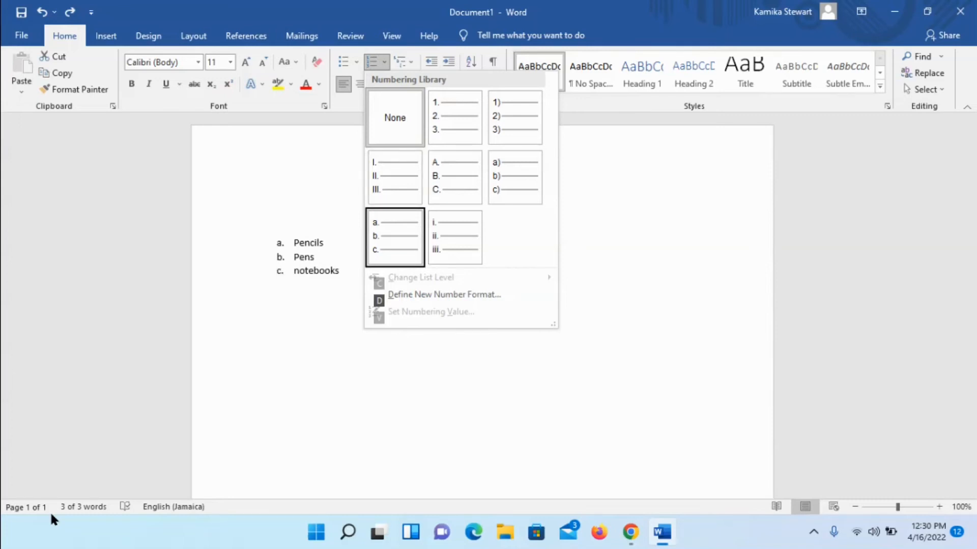
key(Return)
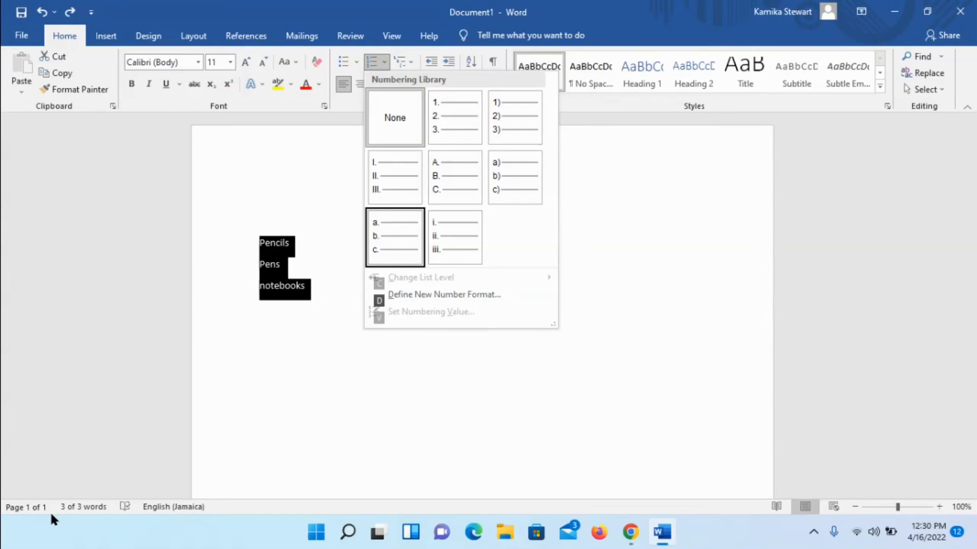
Step: Apply the 1. 2. 3. numbering format to the three lines
key(Down)
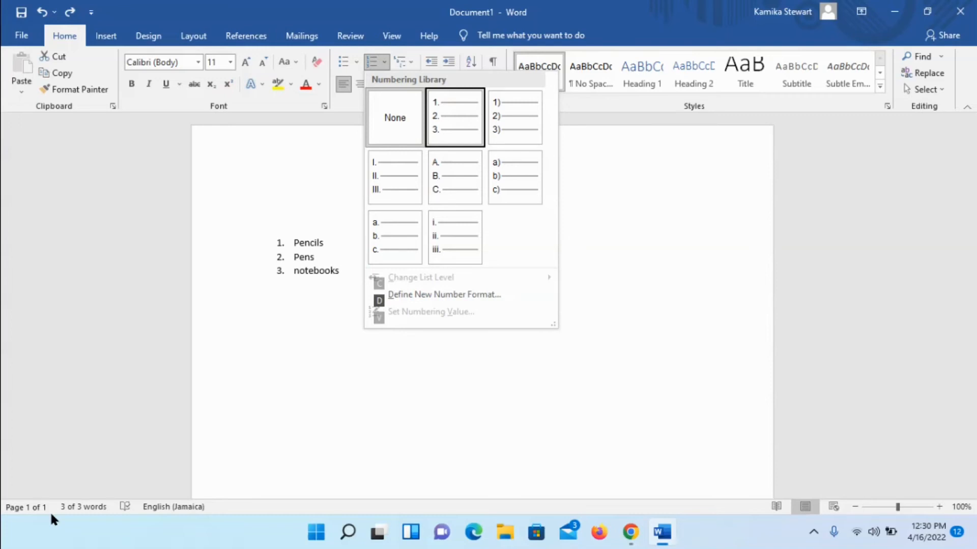
key(Down)
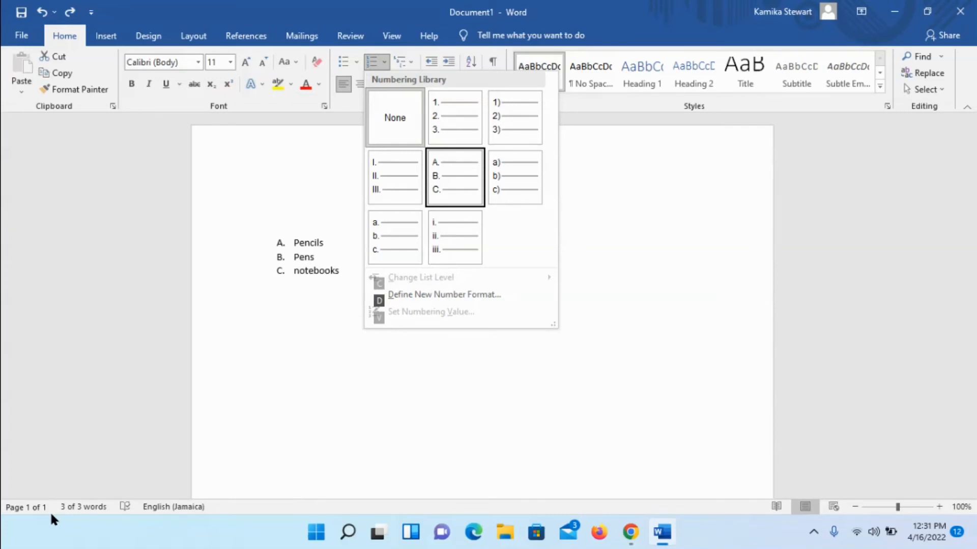
key(Up)
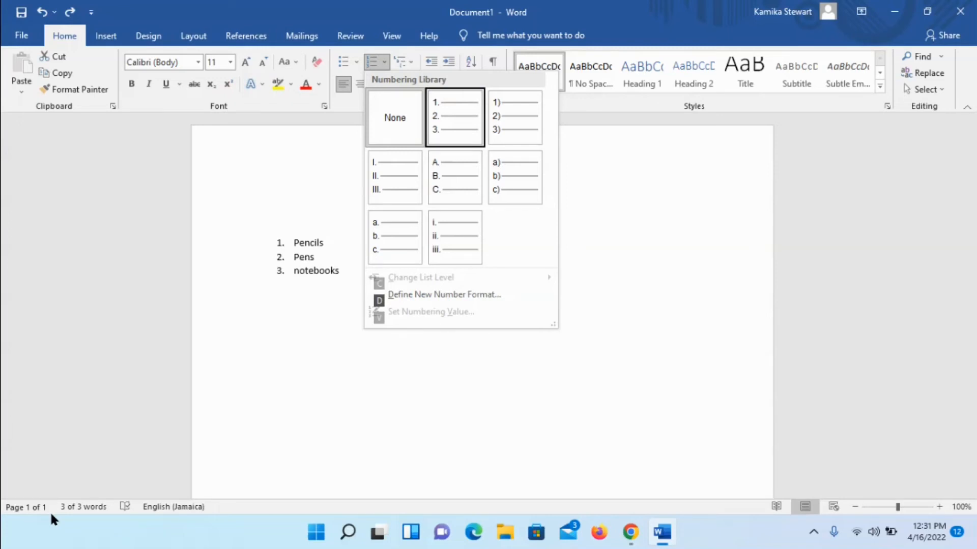
key(Return)
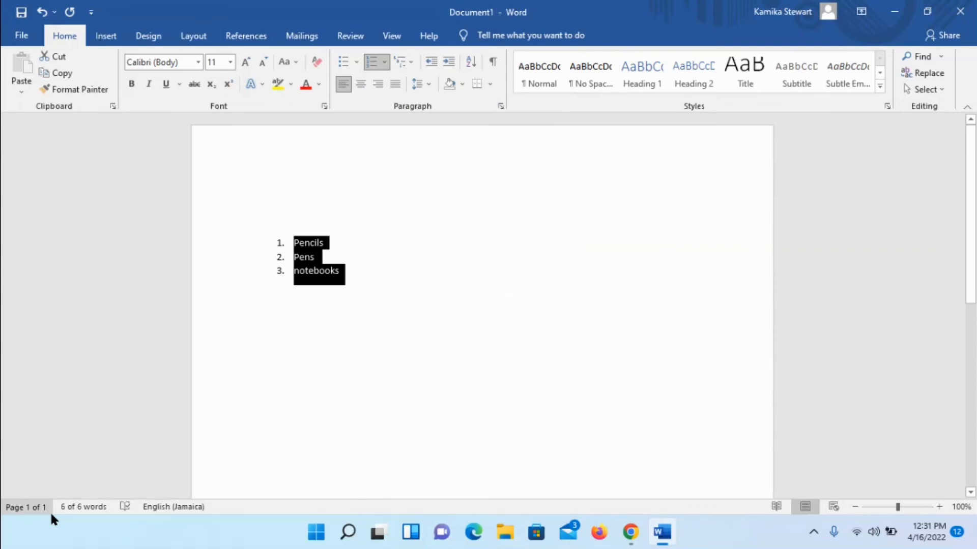
Step: Add a fourth numbered item, Paper, at the end of the list and end the numbering
key(Up)
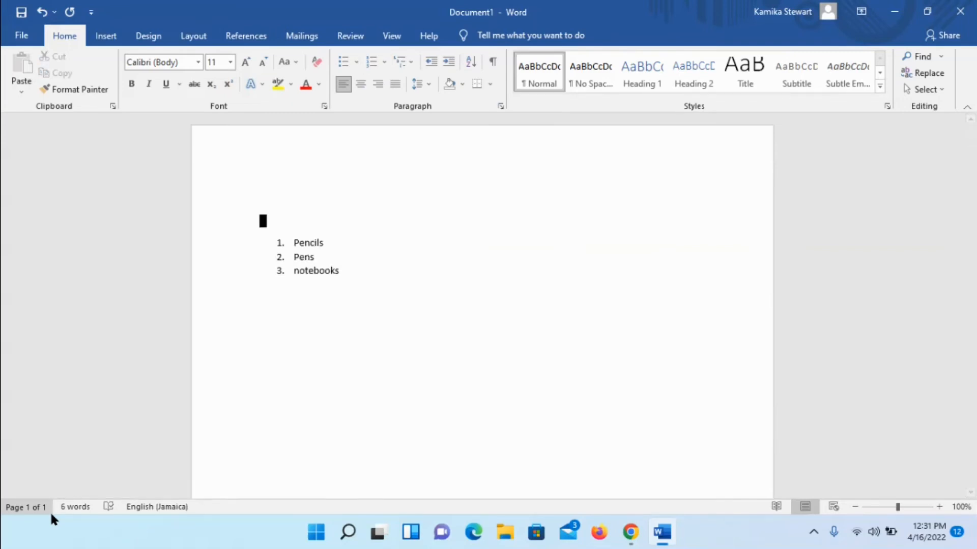
key(Down)
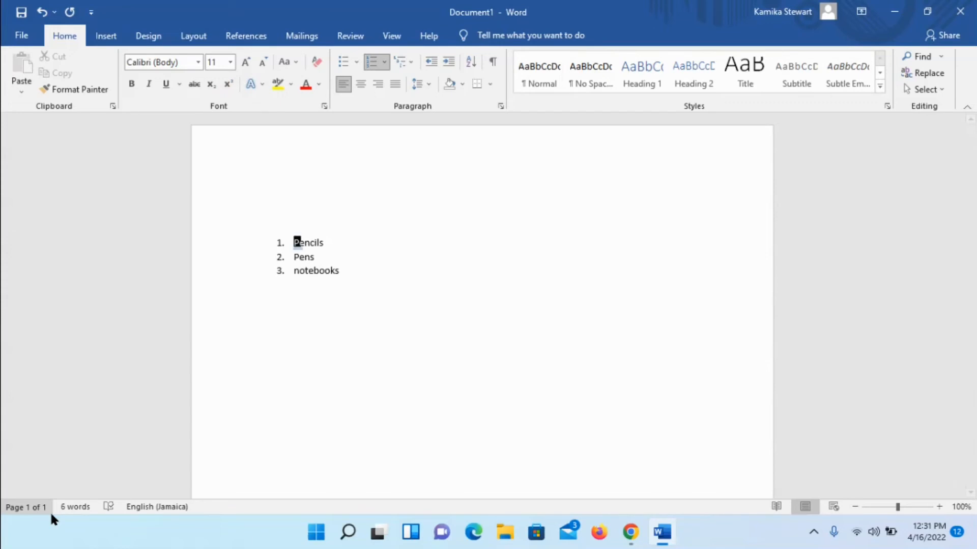
key(Down)
key(Down)
key(End)
key(Return)
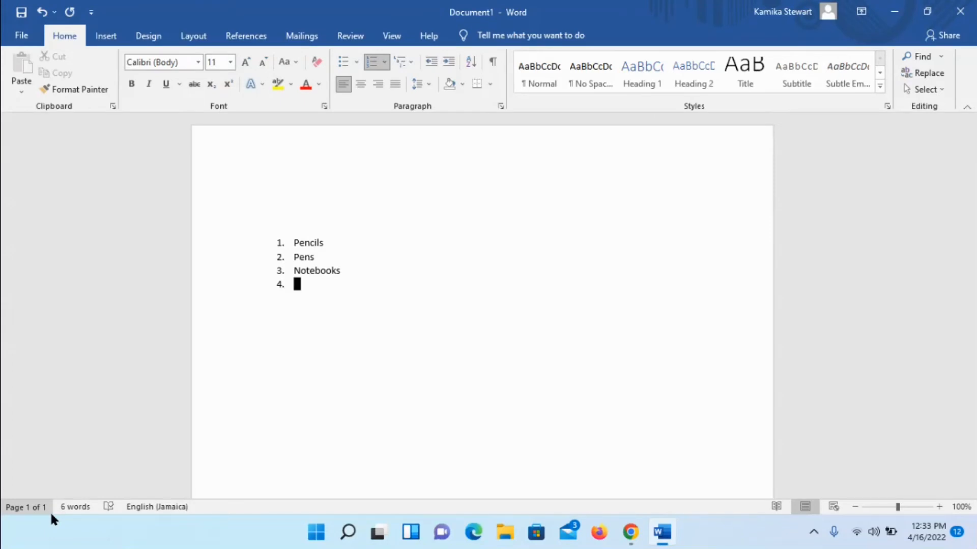
text(paper)
key(Return)
key(Return)
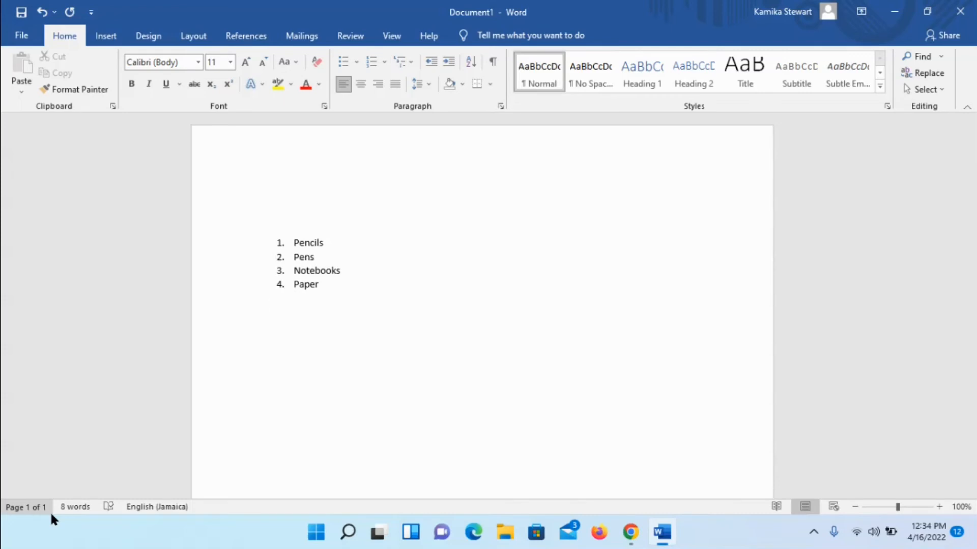
key(Return)
key(BackSpace)
key(Up)
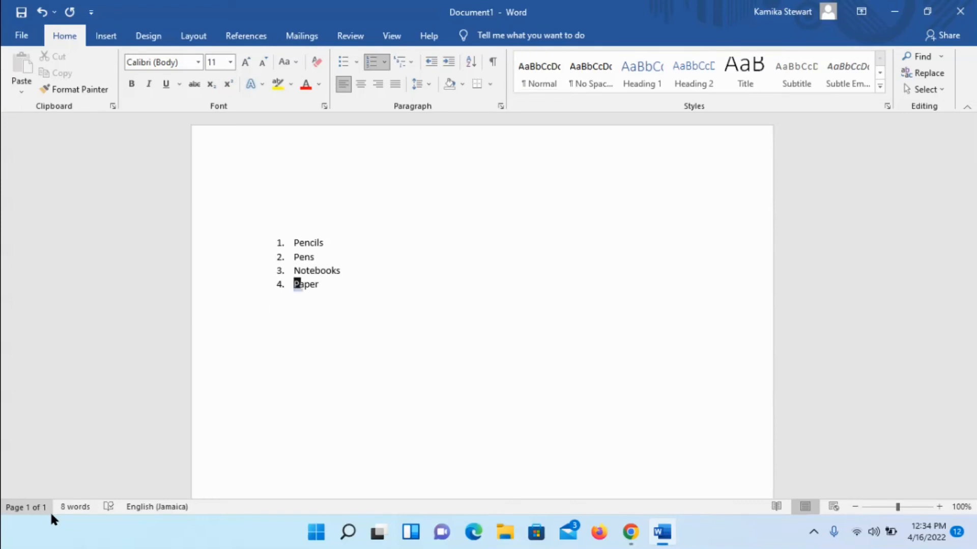
key(Down)
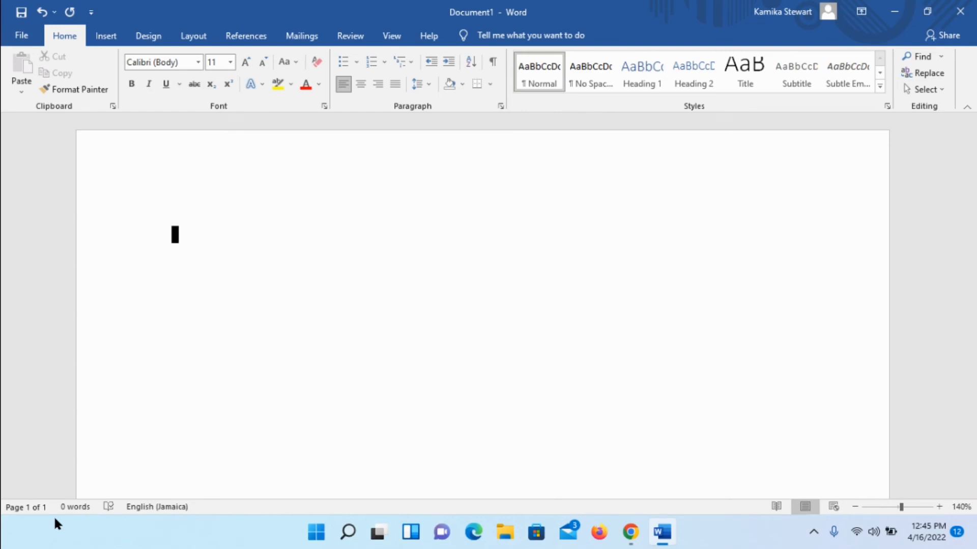
Step: In a new document, type 1. to start an automatic numbered list with Pens and Paper, and end the list
text(1)
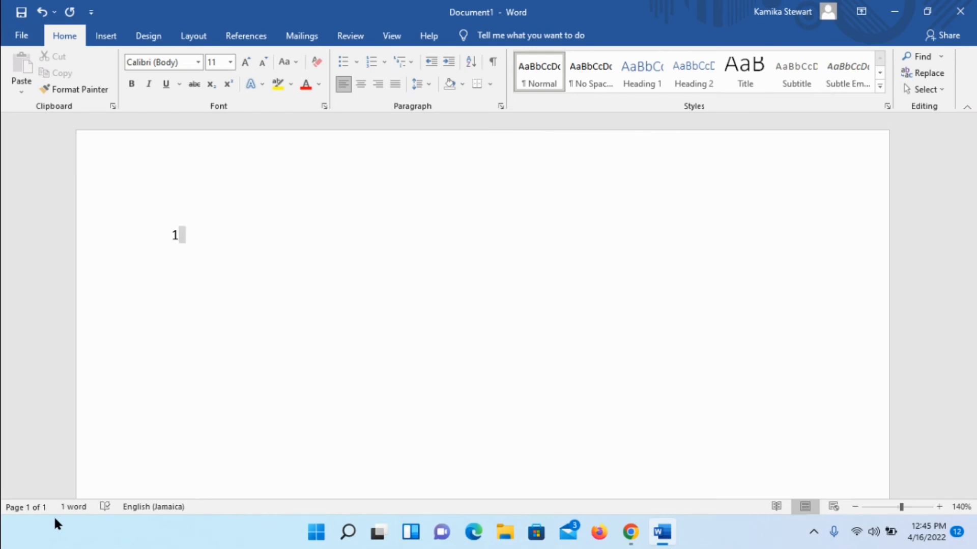
text(.)
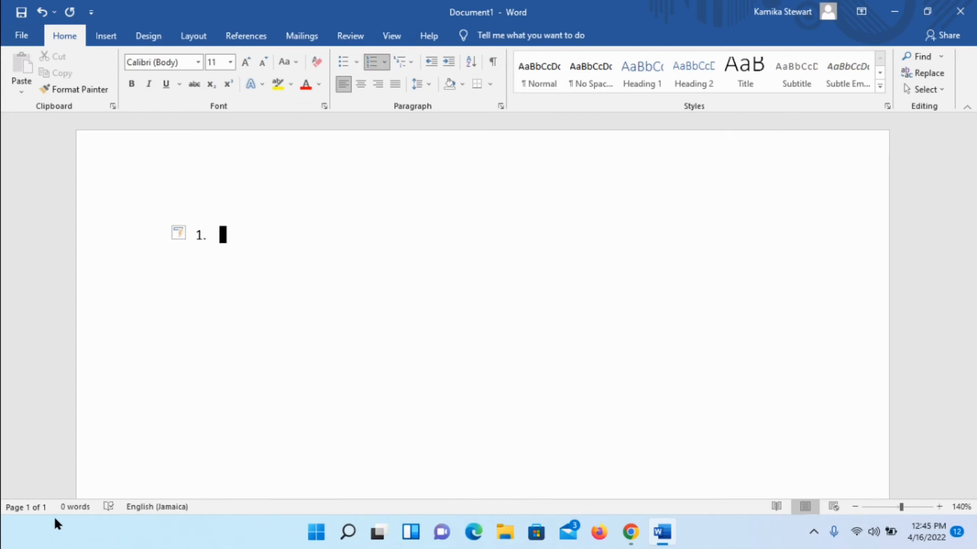
text( pens)
key(Return)
text(per)
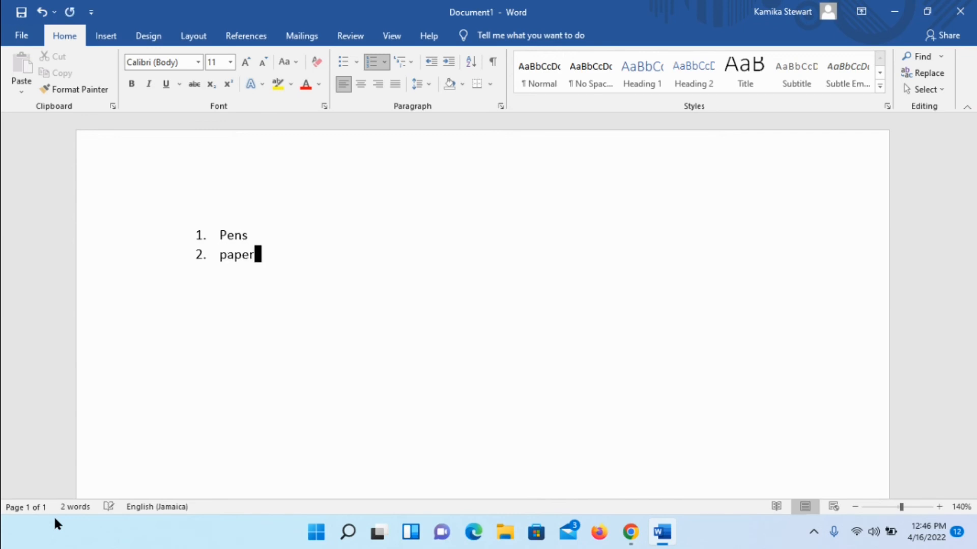
key(Return)
key(Return)
key(Return)
key(Return)
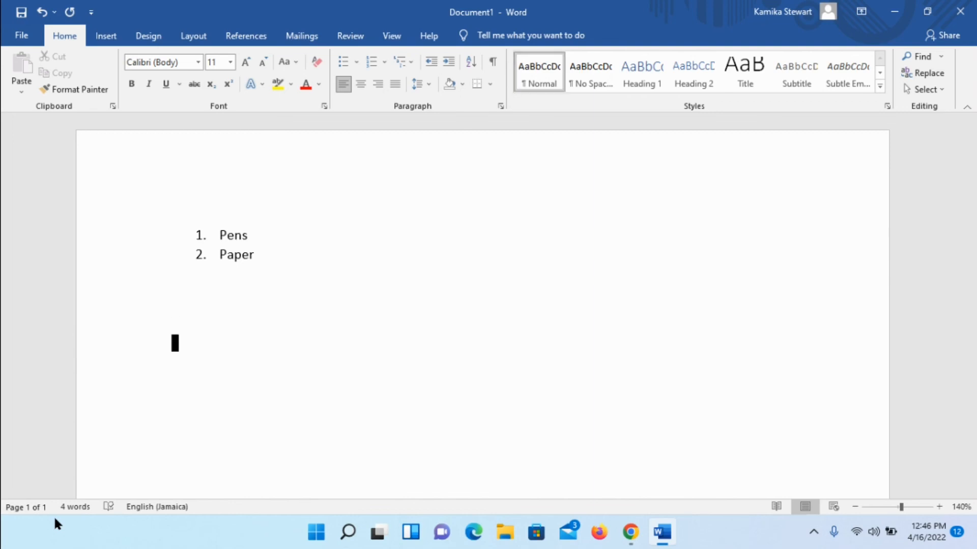
Step: Start an automatic bulleted list with the items Pens and Paper, and end the list
key(Return)
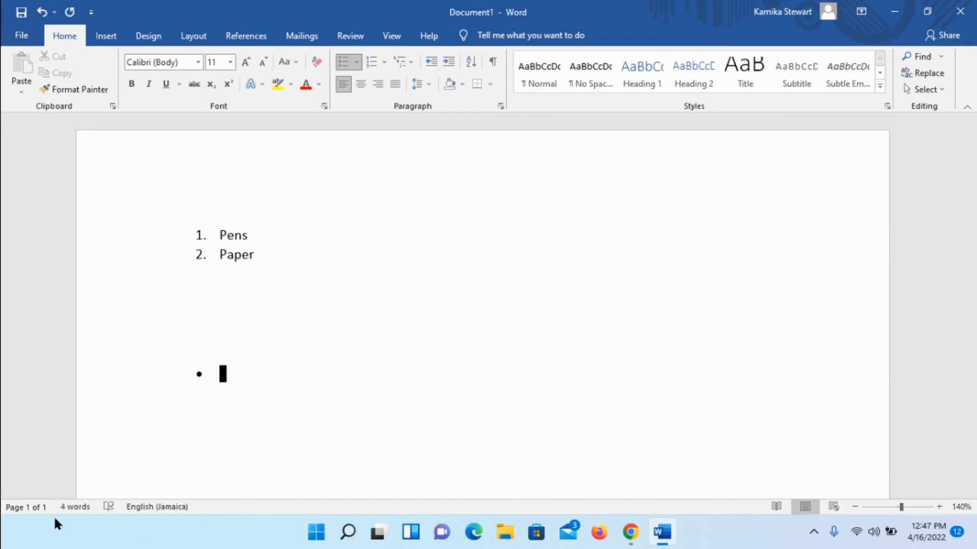
text(p)
text(ns)
key(Return)
text(paper)
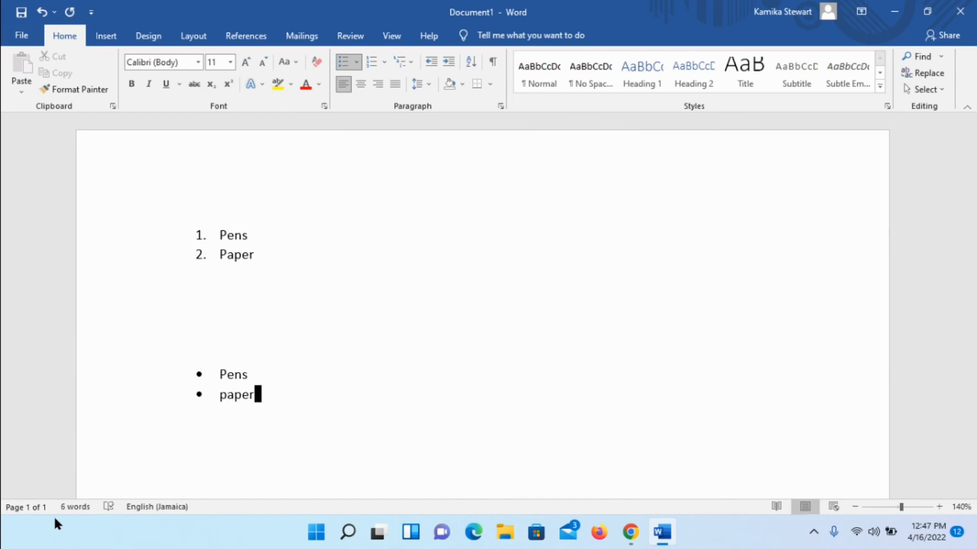
key(Return)
key(BackSpace)
key(BackSpace)
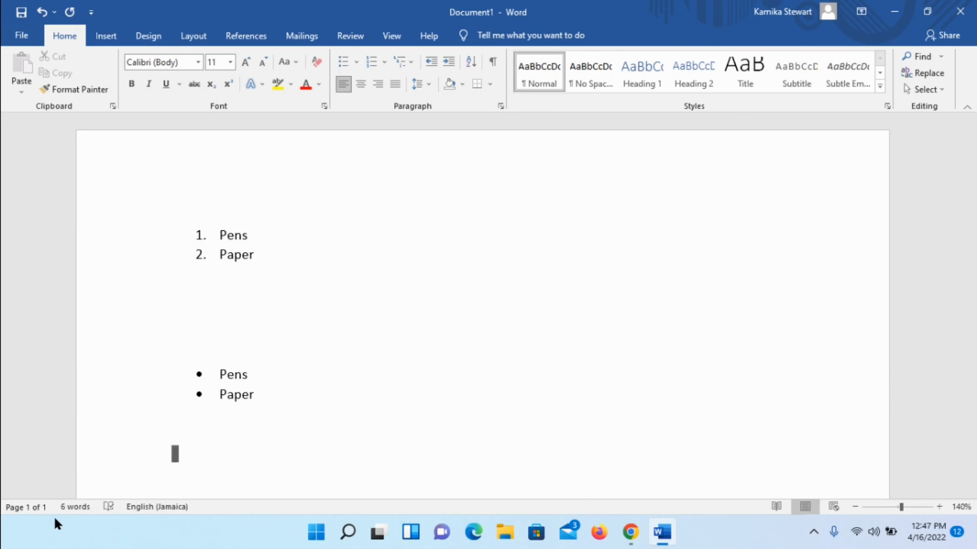
Step: Type -- and a space to start a square-bulleted list with the items Pens and Paper
key(Return)
text(--)
key(space)
text(pens)
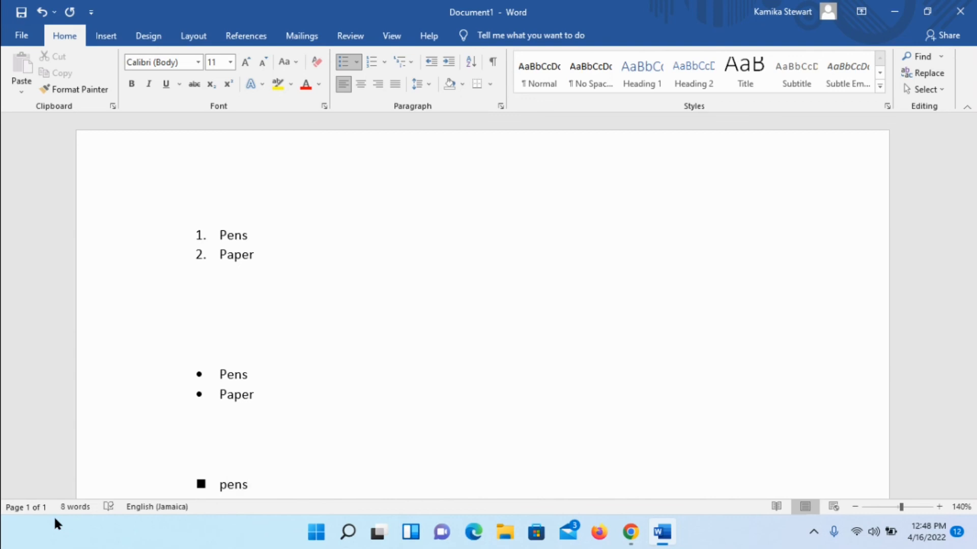
key(Return)
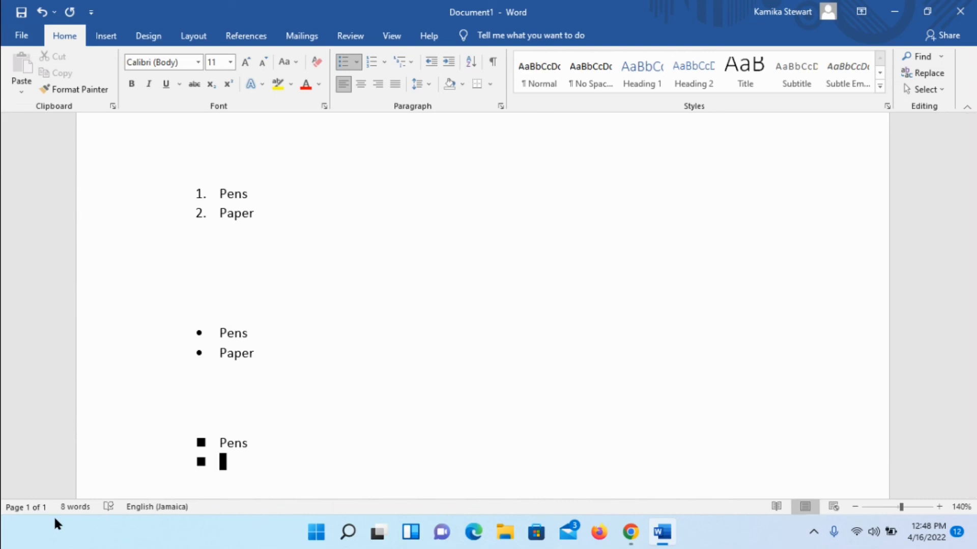
text(paper)
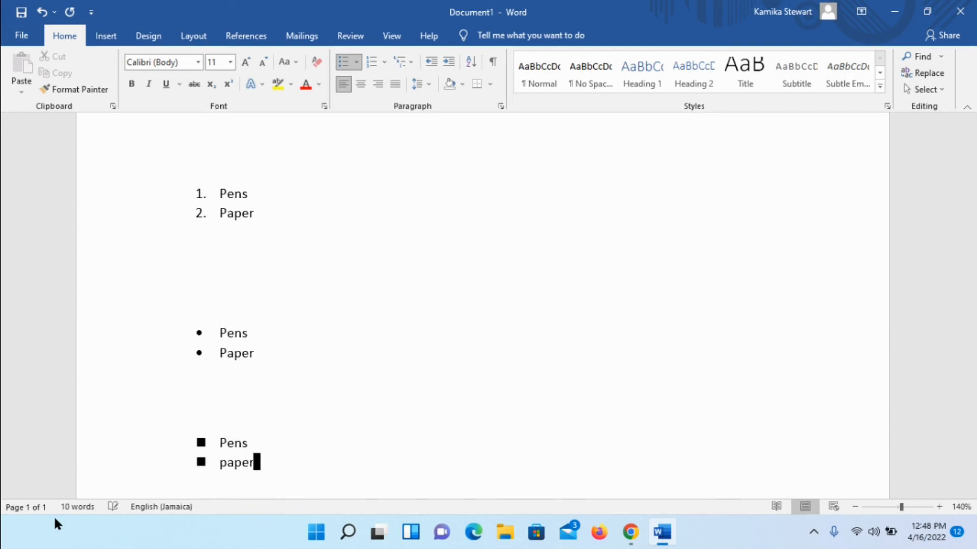
key(Return)
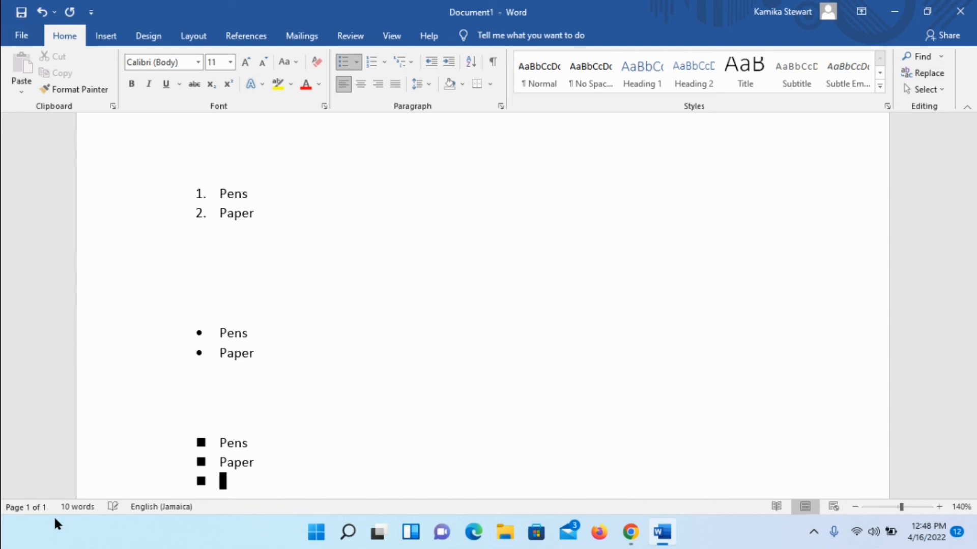